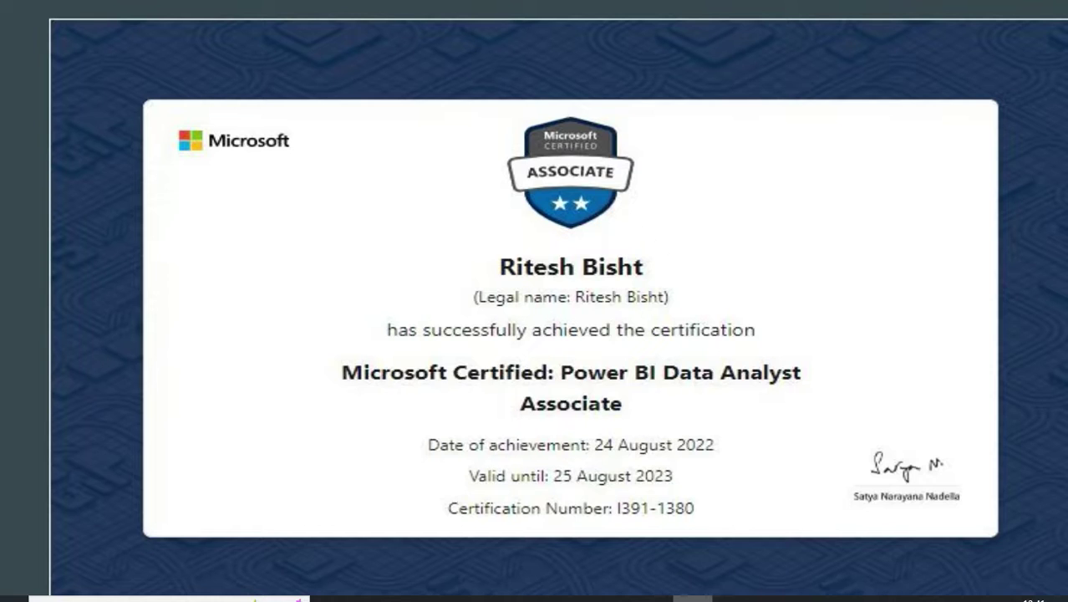
Leave the certificate image and open the 'Model data in Power BI' learning path's module list
{"action": "mouse_move", "coordinate": [692, 598]}
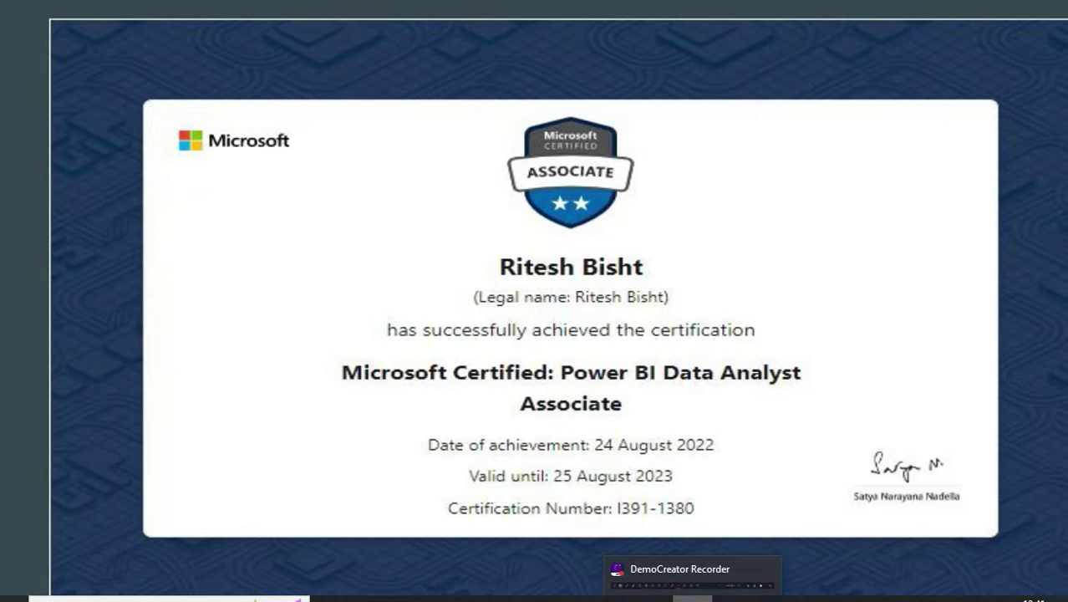
{"action": "left_click", "coordinate": [716, 575]}
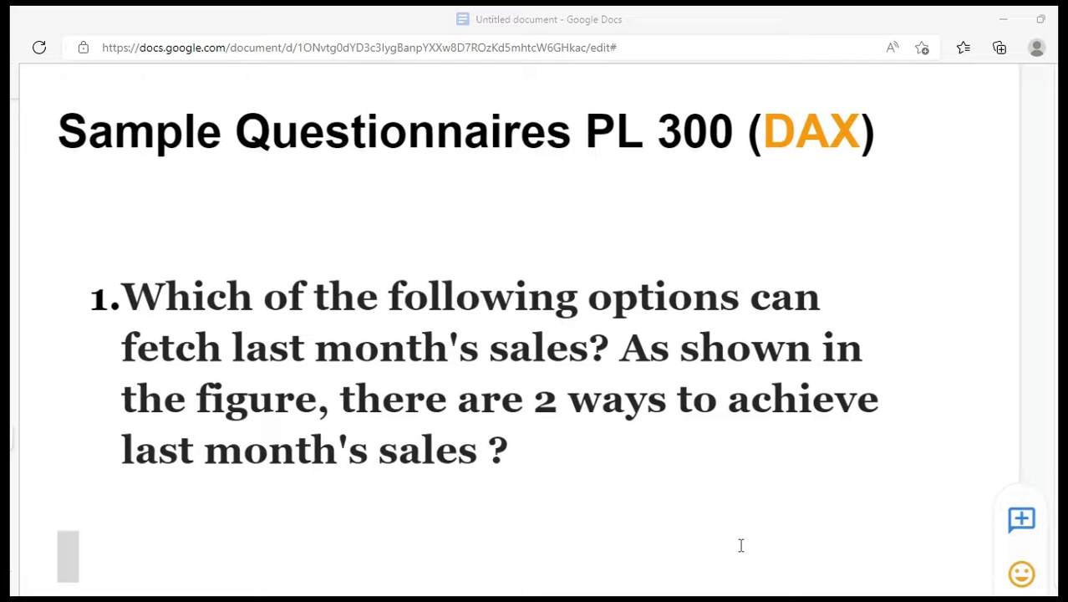
Read the PL 300 last-month-sales question, its sales table and answers A–D, then return to Power BI
{"action": "scroll", "coordinate": [741, 545], "scroll_direction": "down", "scroll_amount": 7}
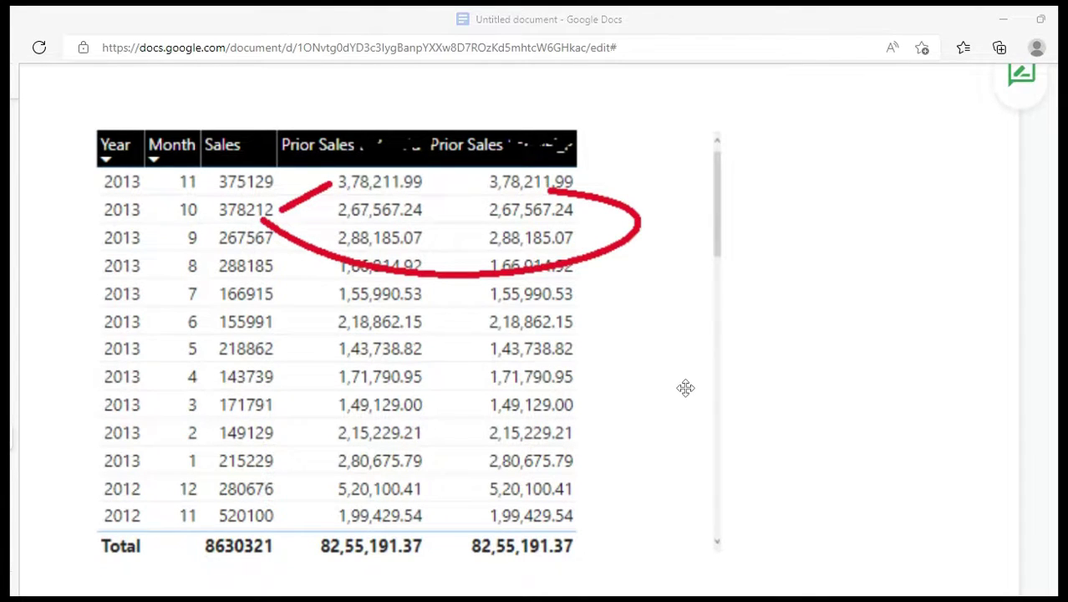
{"action": "scroll", "coordinate": [685, 389], "scroll_direction": "down", "scroll_amount": 10}
{"action": "scroll", "coordinate": [685, 389], "scroll_direction": "down", "scroll_amount": 2}
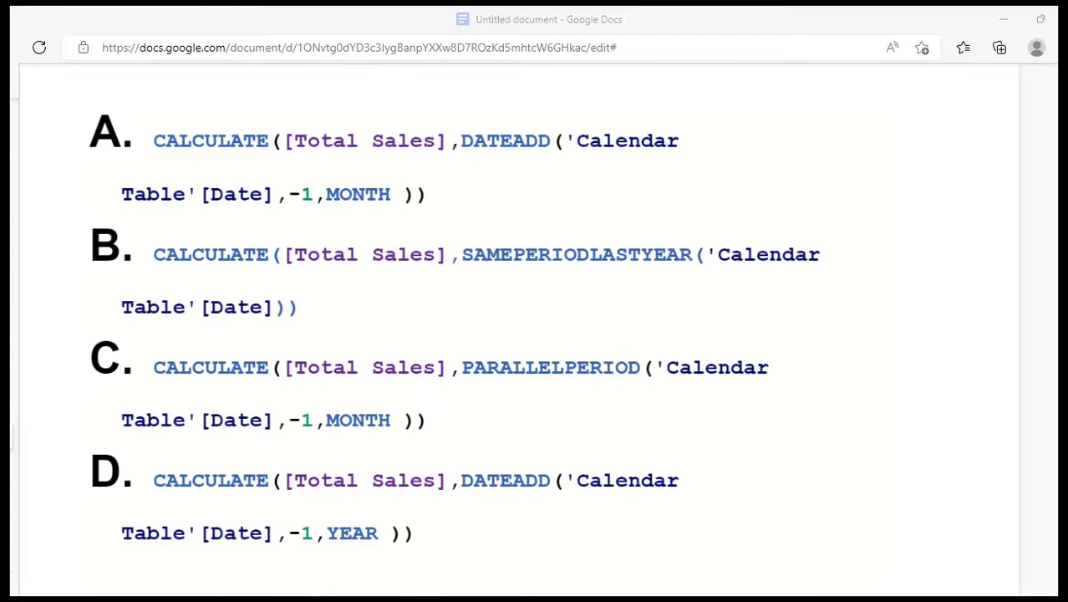
{"action": "scroll", "coordinate": [771, 456], "scroll_direction": "up", "scroll_amount": 12}
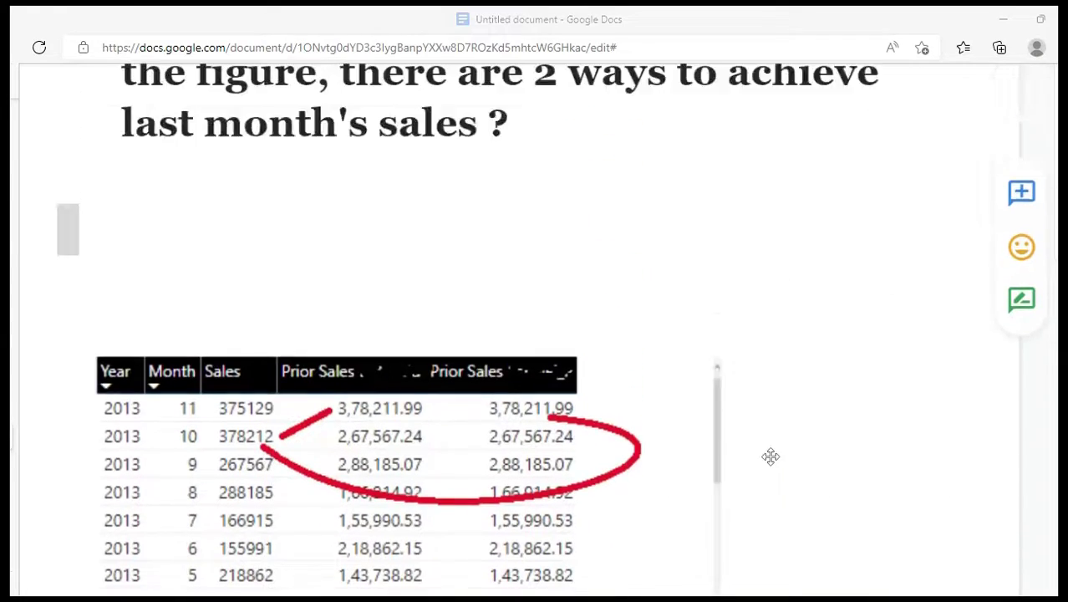
{"action": "scroll", "coordinate": [757, 513], "scroll_direction": "down", "scroll_amount": 10}
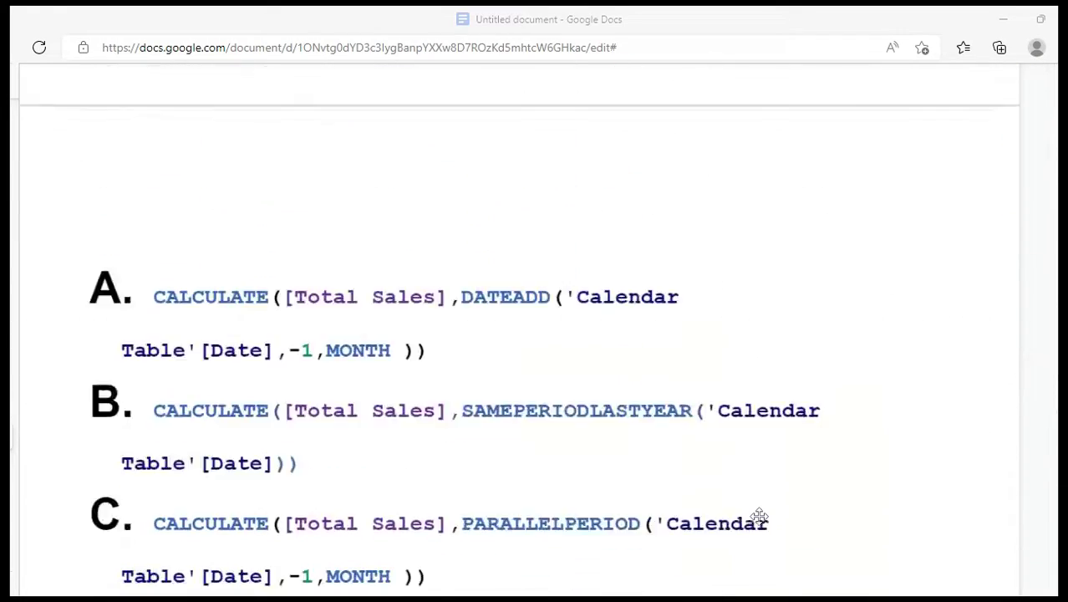
{"action": "scroll", "coordinate": [759, 516], "scroll_direction": "down", "scroll_amount": 4}
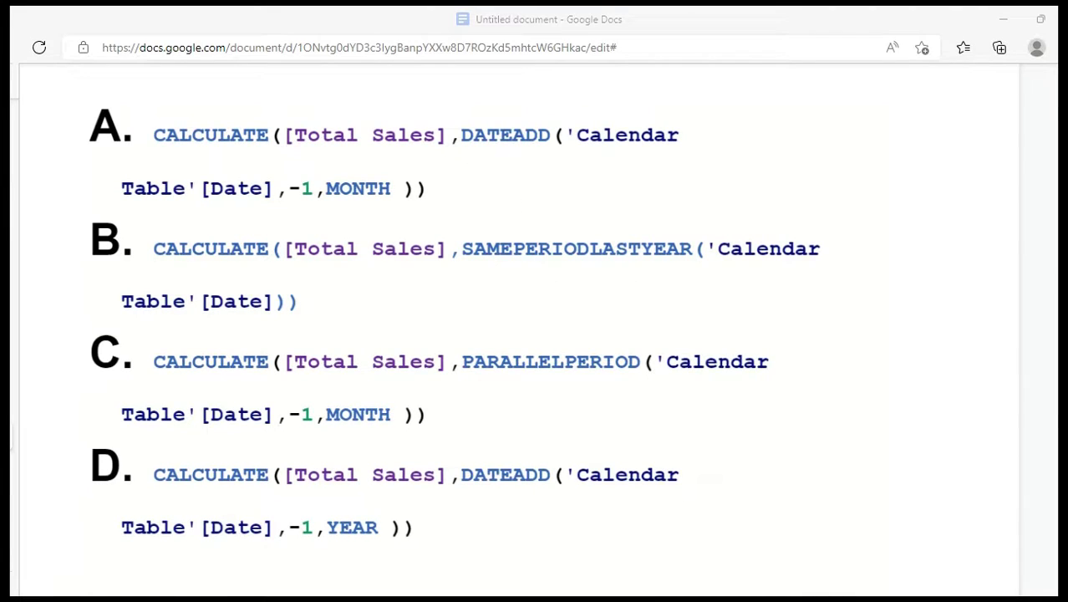
{"action": "scroll", "coordinate": [358, 389], "scroll_direction": "up", "scroll_amount": 2}
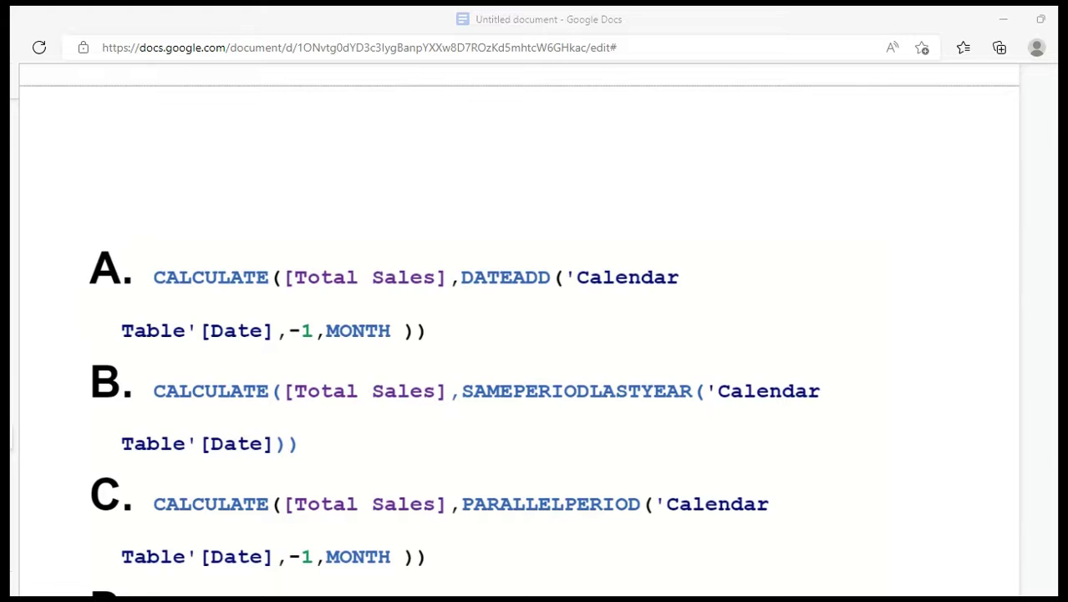
{"action": "key", "text": "alt+Tab"}
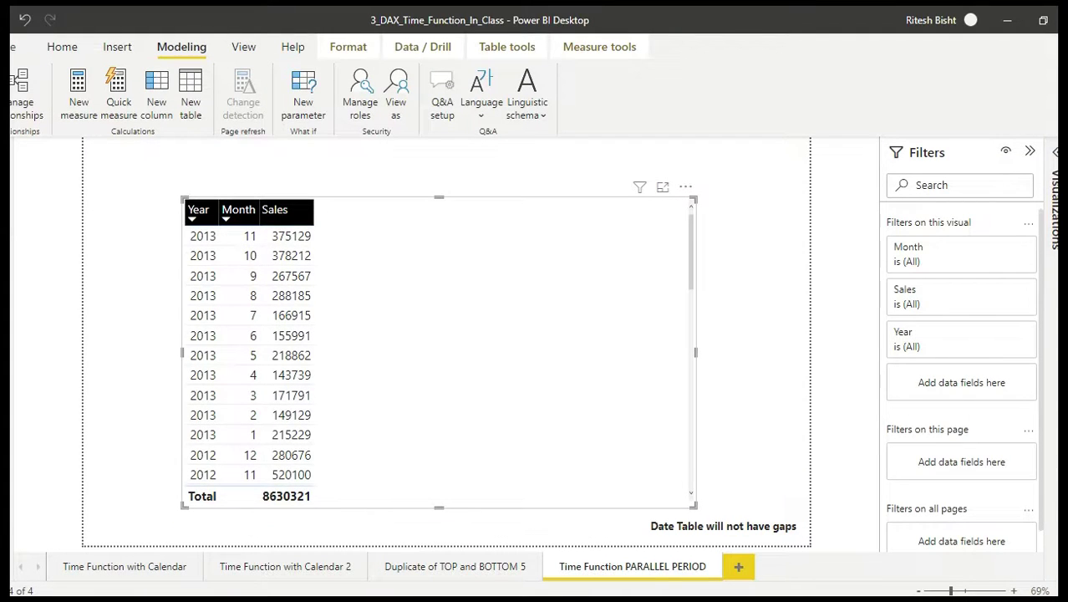
{"action": "left_click", "coordinate": [12, 219]}
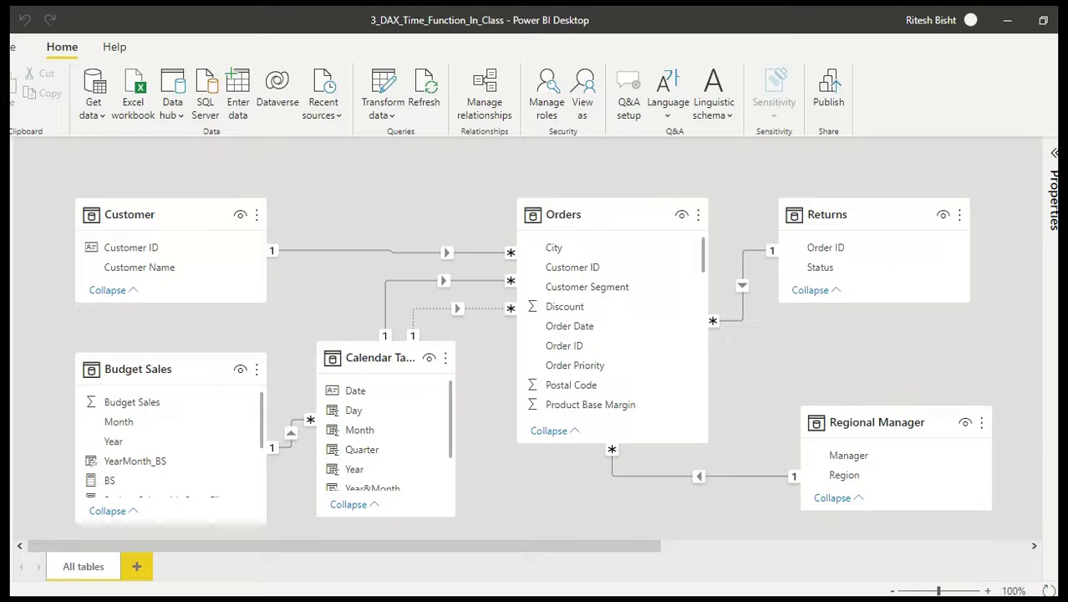
{"action": "left_click", "coordinate": [5, 159]}
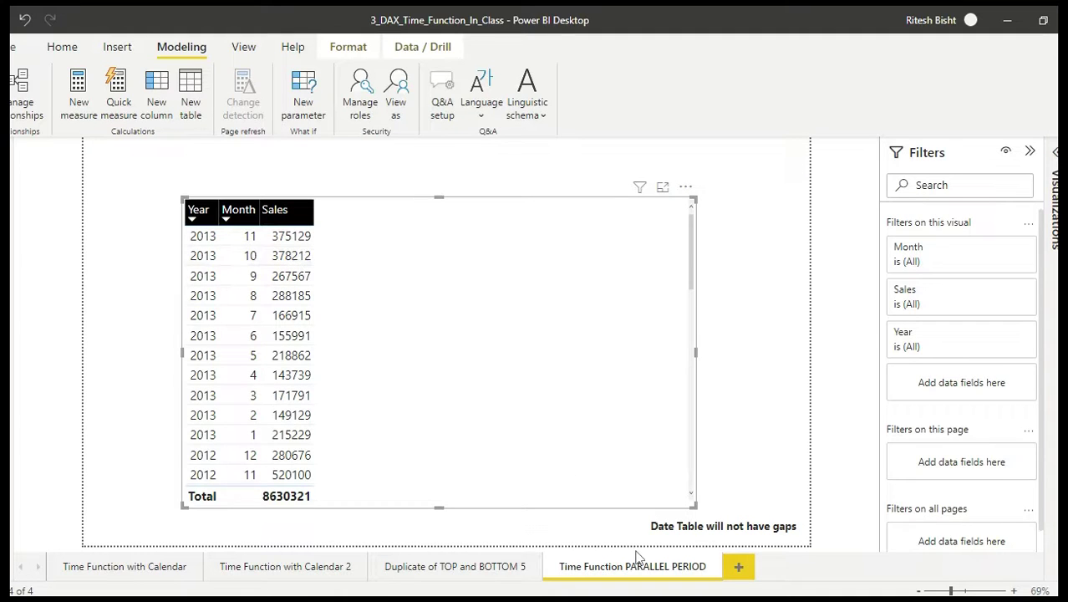
Create the Prior Sales 1 measure: CALCULATE([Total Sales],DATEADD('Calendar Table'[Date],-1,month))
{"action": "left_click", "coordinate": [78, 96]}
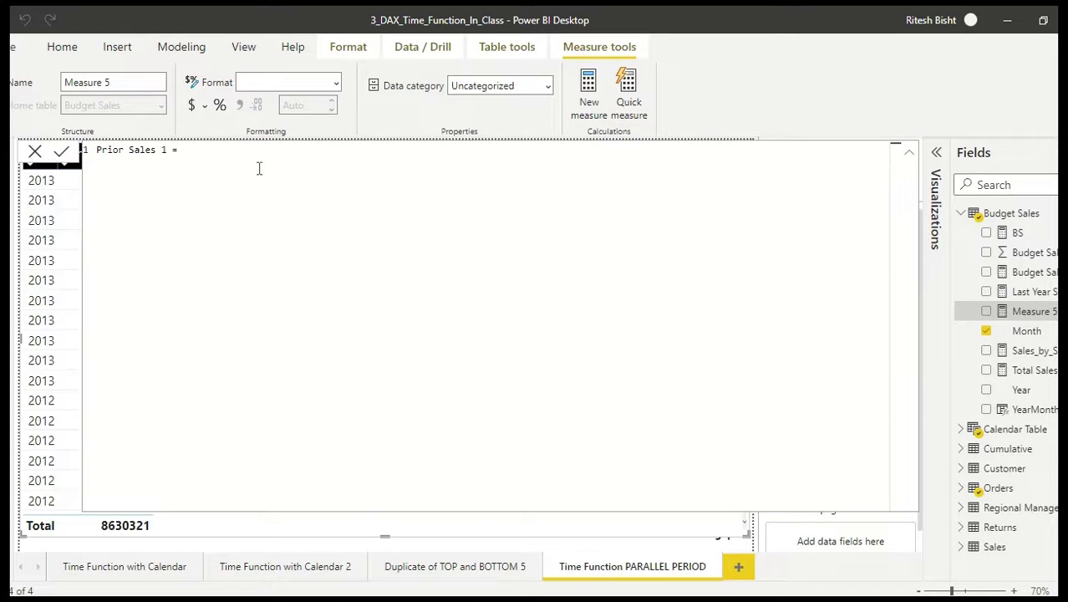
{"action": "type", "text": "calc"}
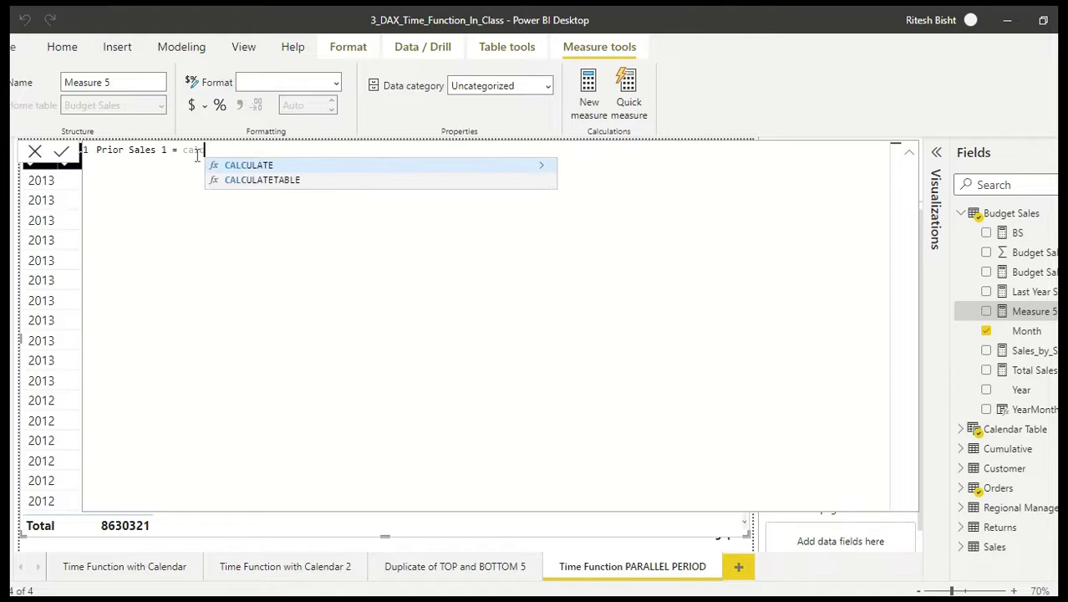
{"action": "key", "text": "Tab"}
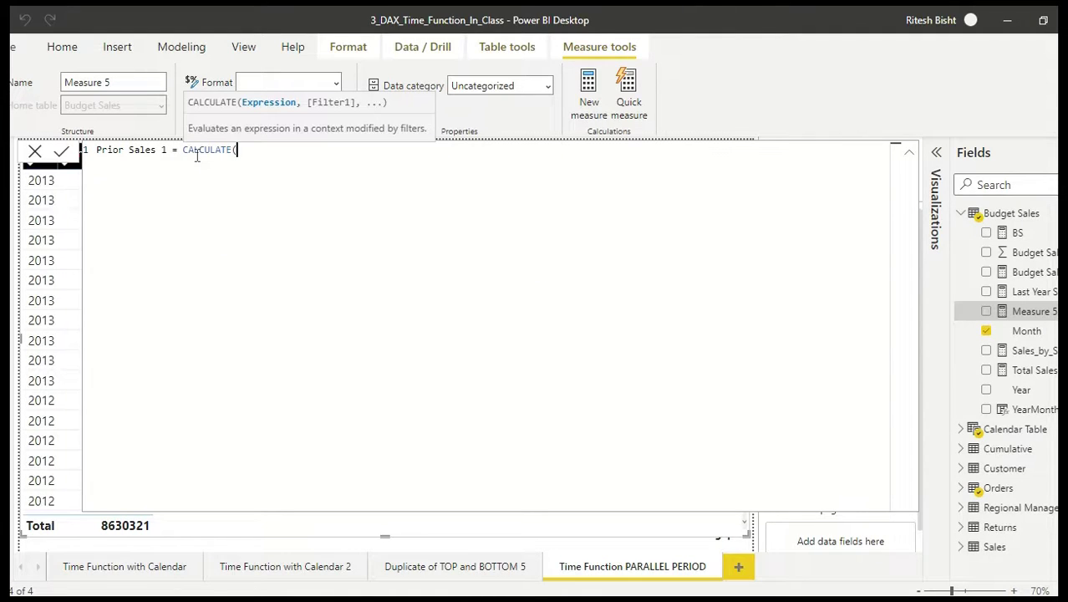
{"action": "type", "text": "[tot"}
{"action": "key", "text": "Tab"}
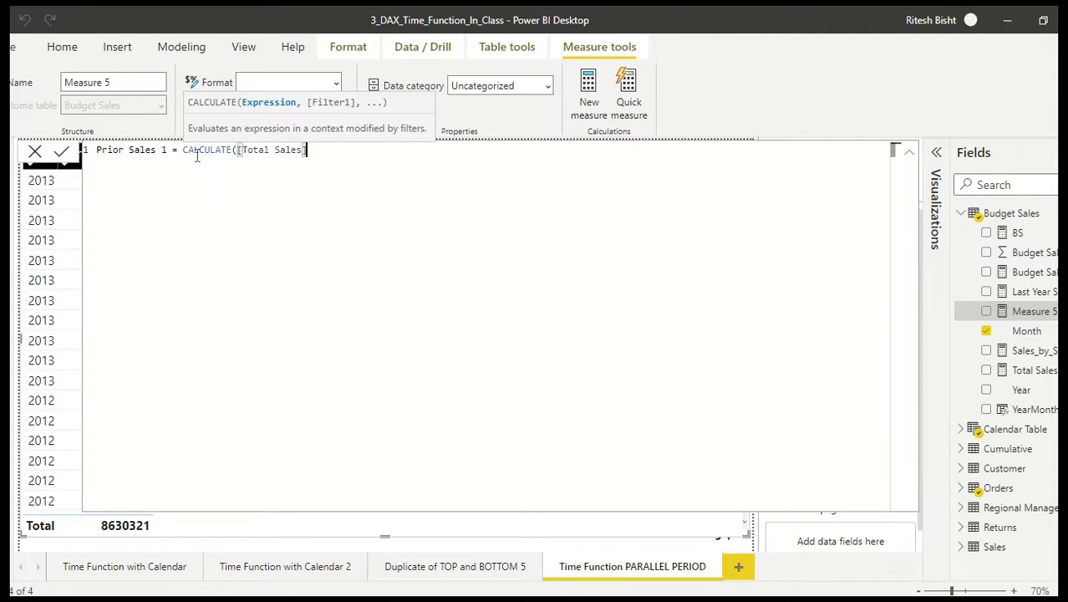
{"action": "type", "text": ","}
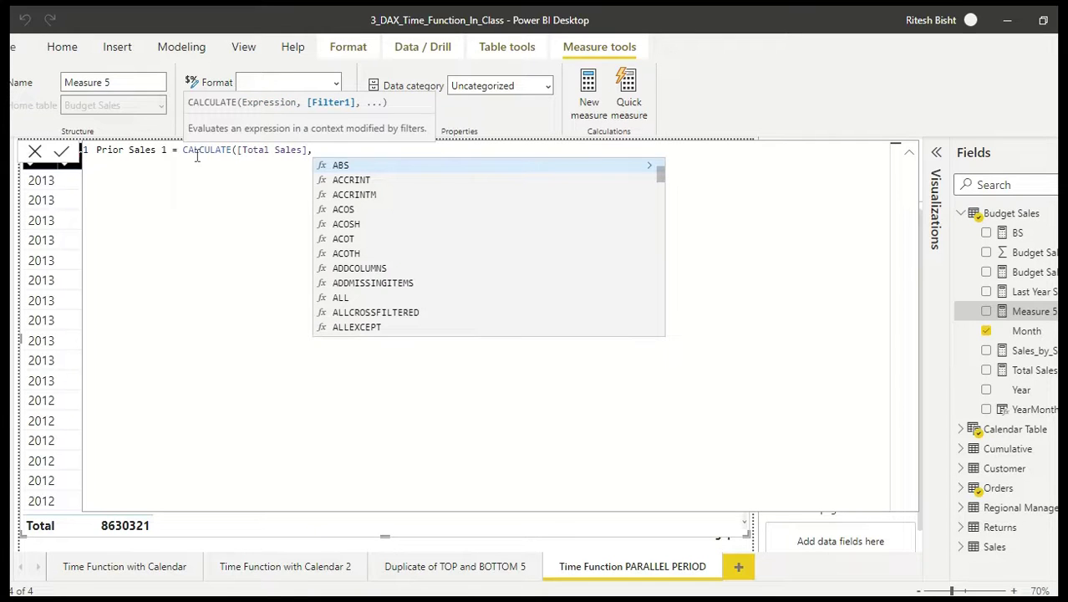
{"action": "type", "text": "date"}
{"action": "left_click", "coordinate": [371, 179]}
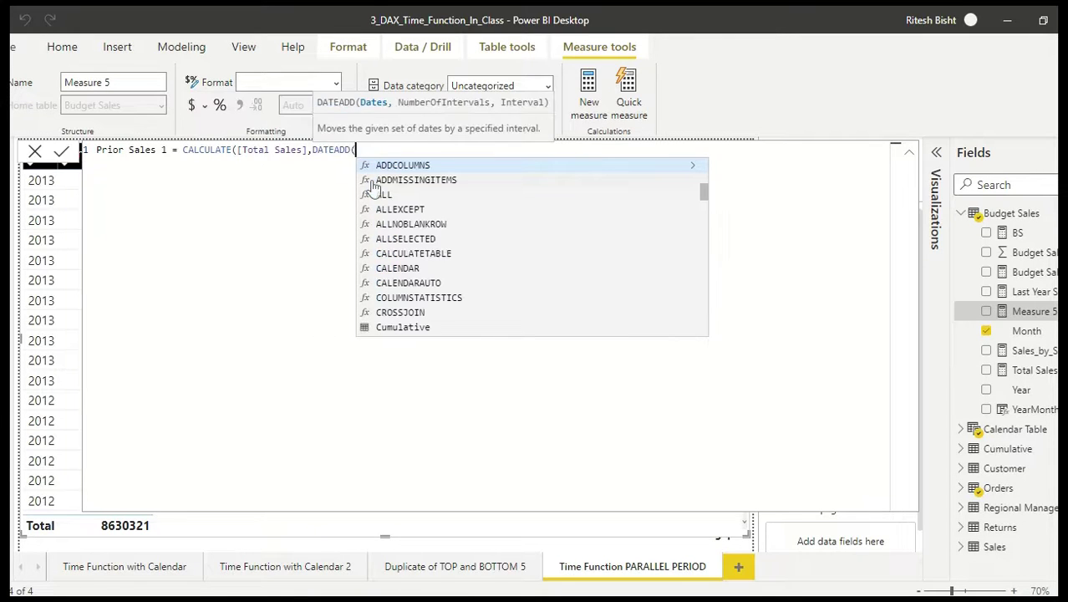
{"action": "type", "text": "da"}
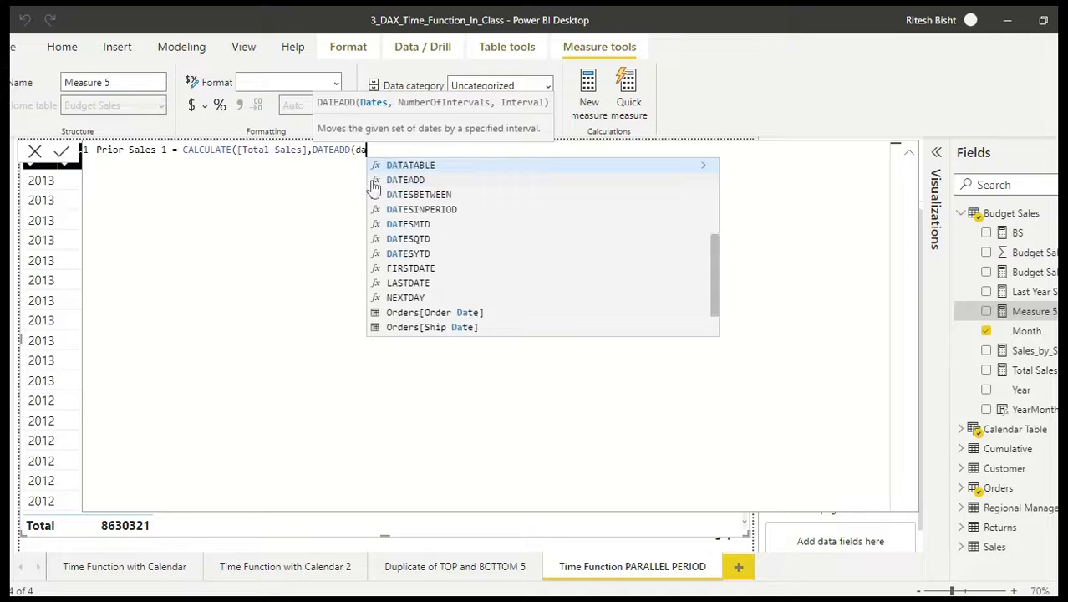
{"action": "type", "text": "te"}
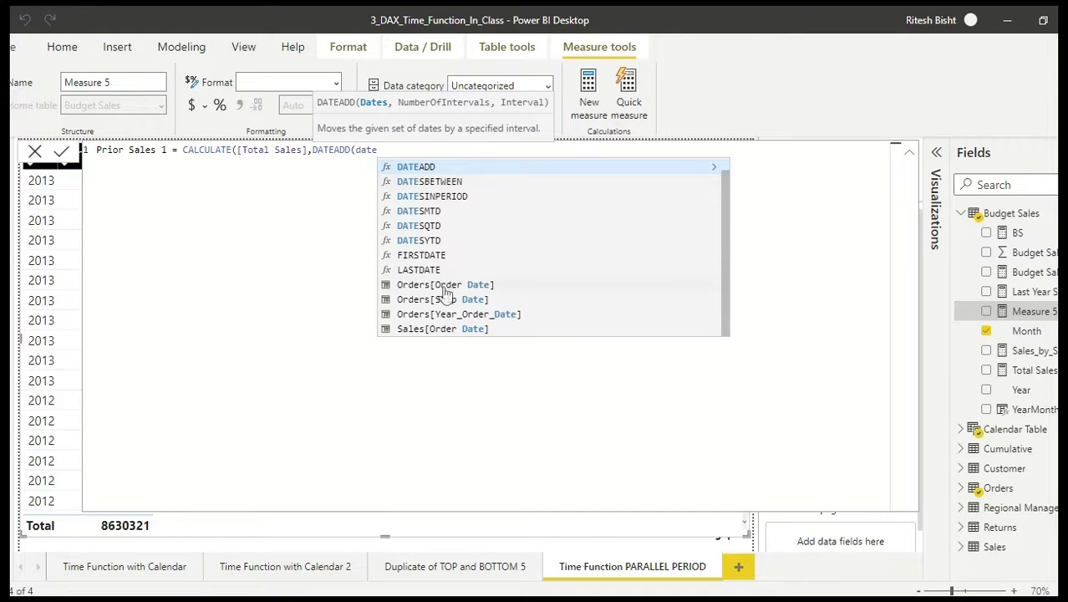
{"action": "scroll", "coordinate": [447, 289], "scroll_direction": "up", "scroll_amount": 1}
{"action": "left_click", "coordinate": [443, 167]}
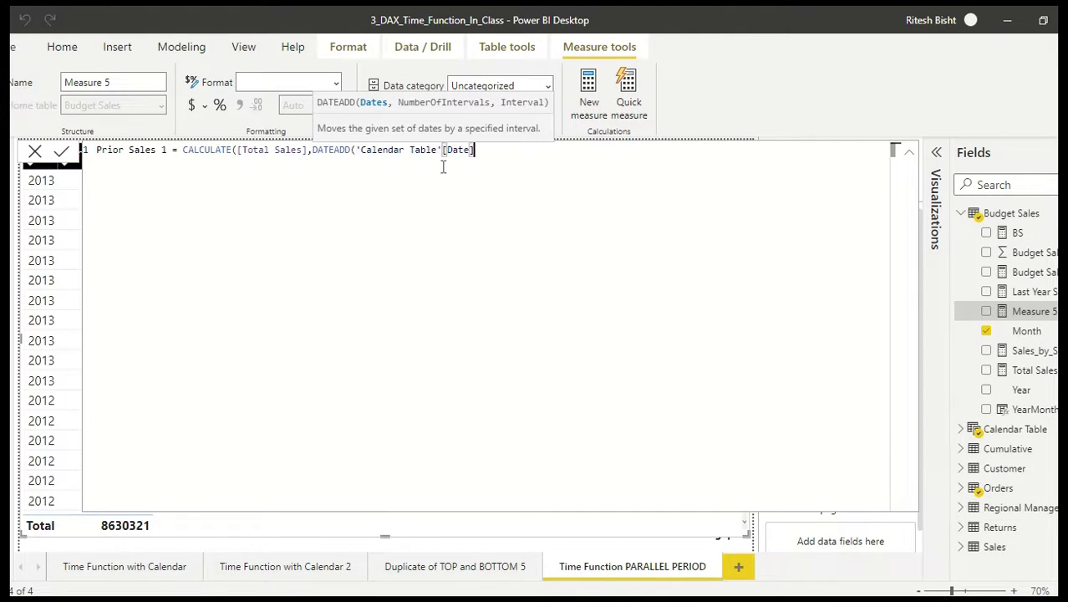
{"action": "type", "text": ",-1,month"}
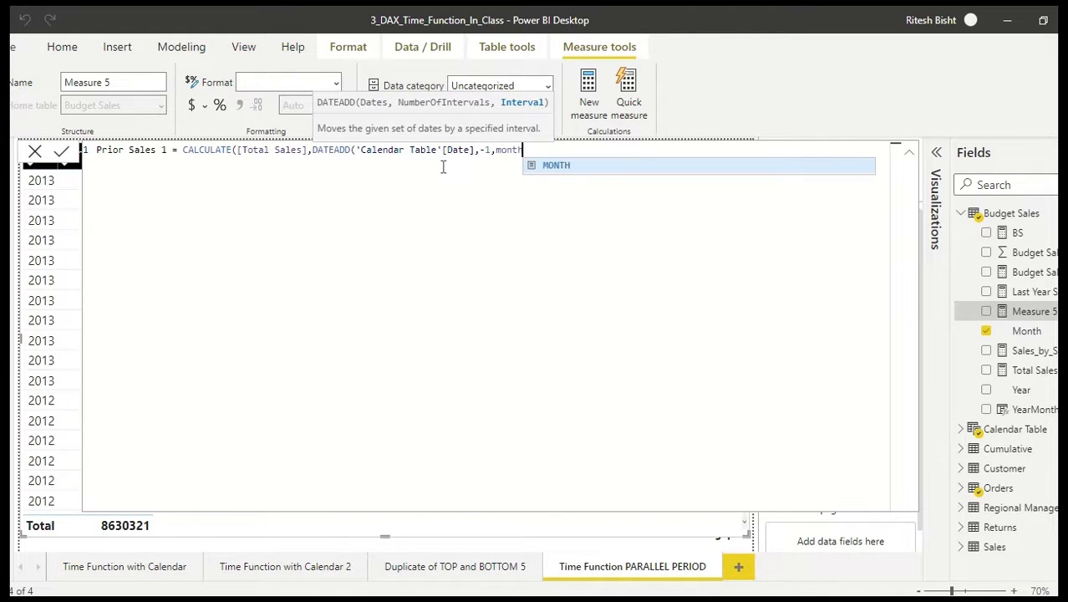
{"action": "type", "text": ")"}
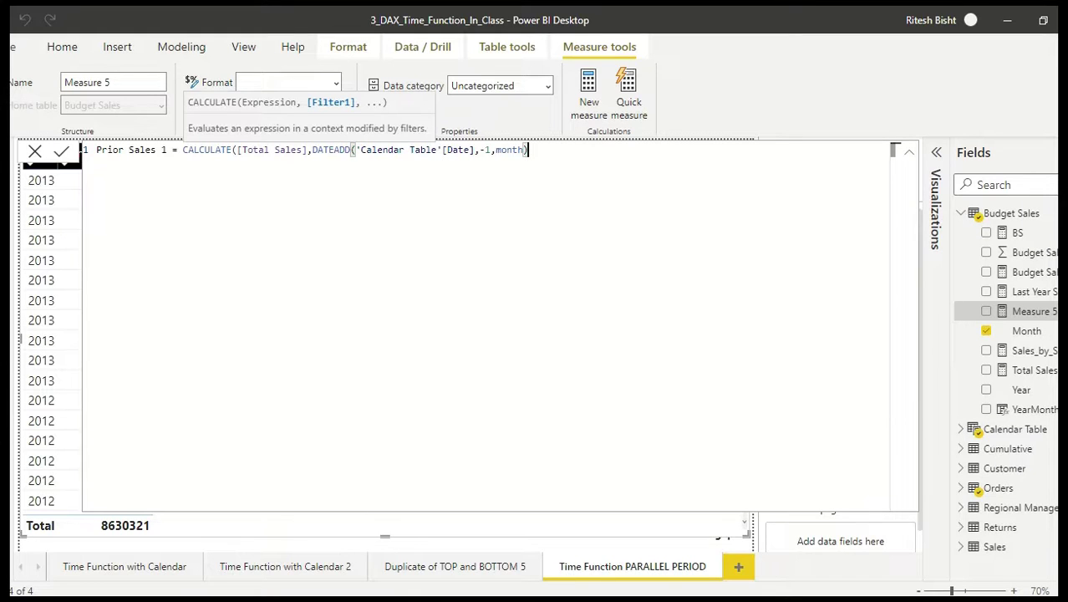
{"action": "type", "text": ")"}
{"action": "key", "text": "Return"}
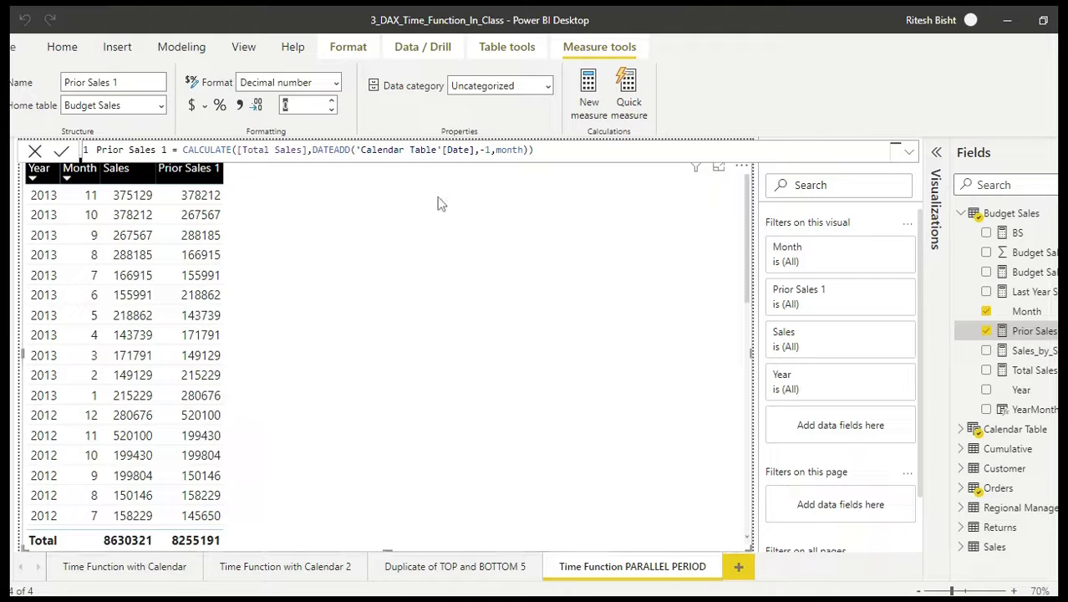
Point out the Total Sales part of the formula, then switch to the notes with options A–D
{"action": "left_click", "coordinate": [289, 151]}
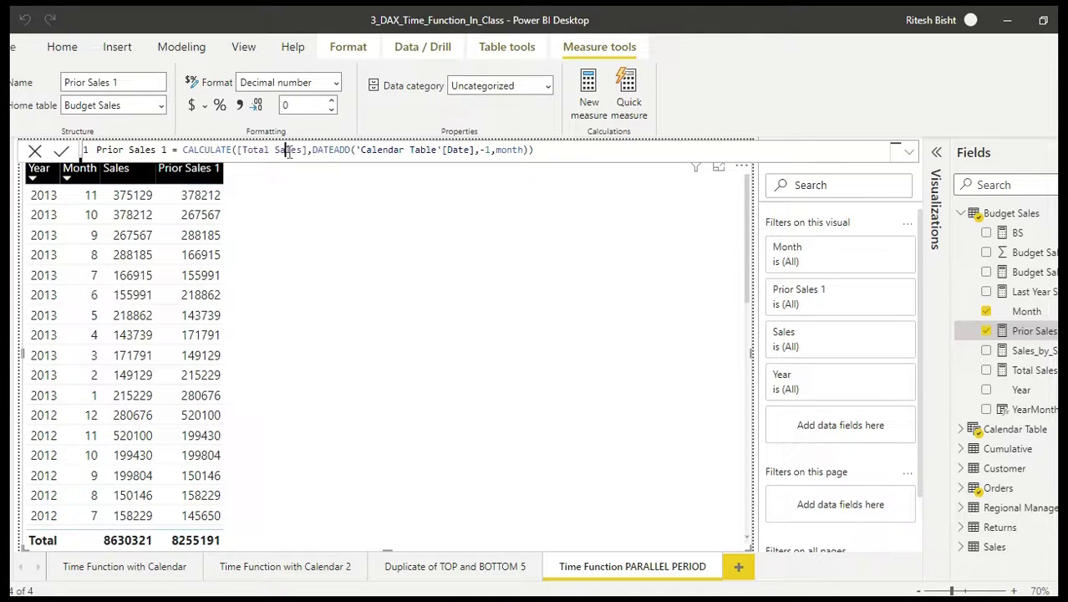
{"action": "scroll", "coordinate": [289, 152], "scroll_direction": "up", "scroll_amount": 2}
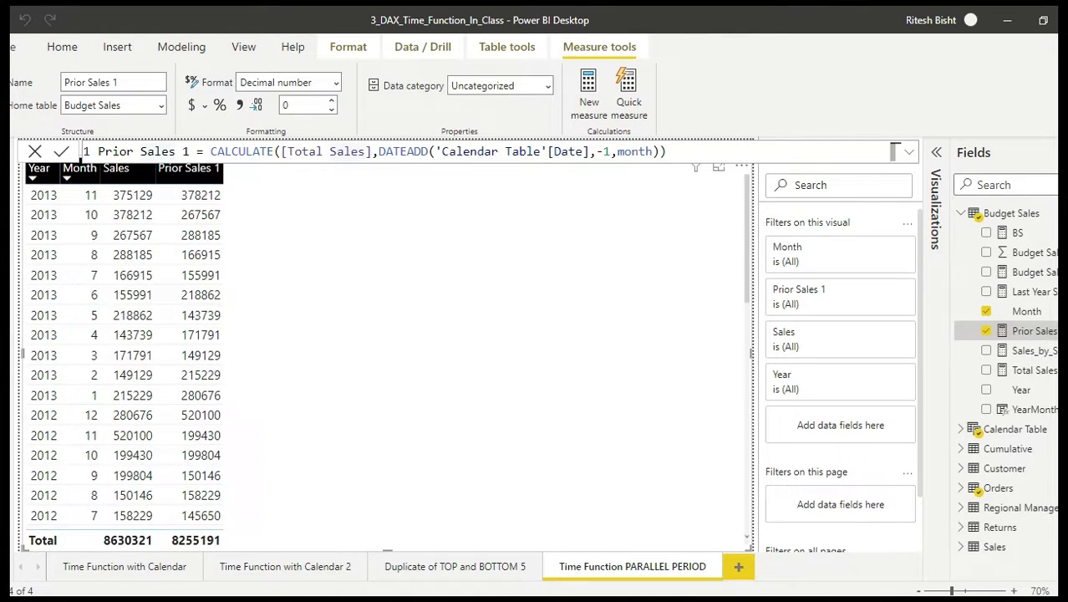
{"action": "key", "text": "alt+Tab"}
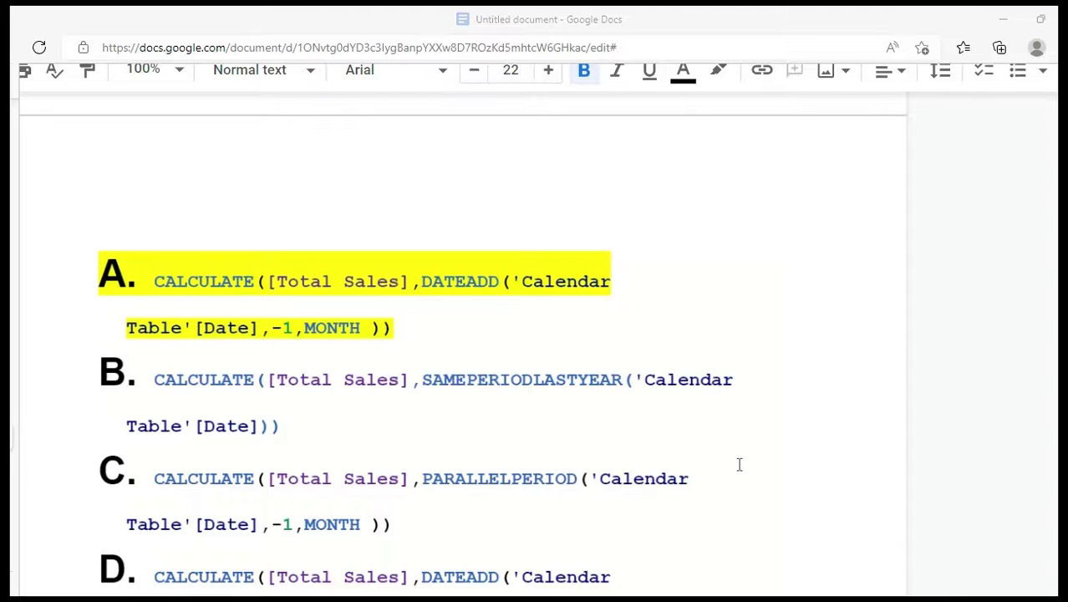
Review DAX options A–D in the notes, then bring up the PARALLELPERIOD reference image in Paint
{"action": "scroll", "coordinate": [740, 465], "scroll_direction": "down", "scroll_amount": 2}
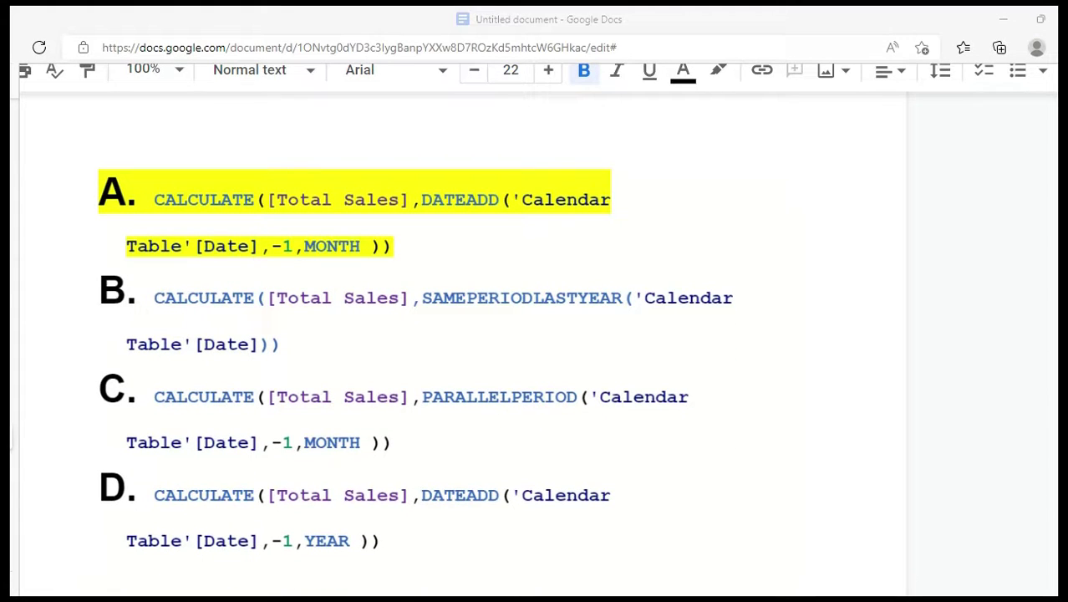
{"action": "key", "text": "alt+Tab"}
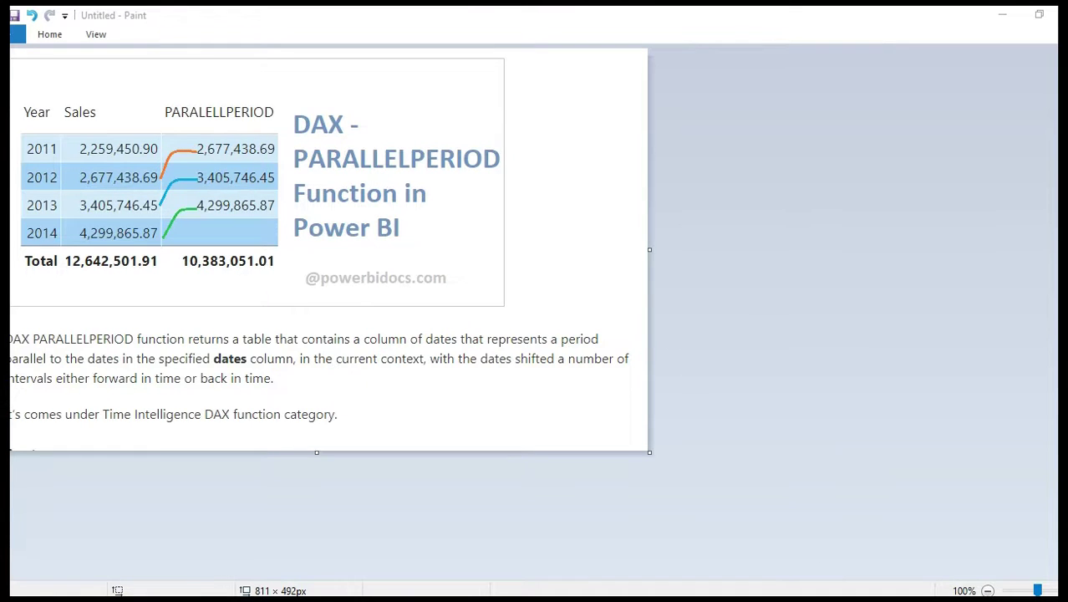
Paste the PARALLELPERIOD syntax screenshot into Paint and return to the Prior Dates Sol2 measure
{"action": "key", "text": "ctrl+v"}
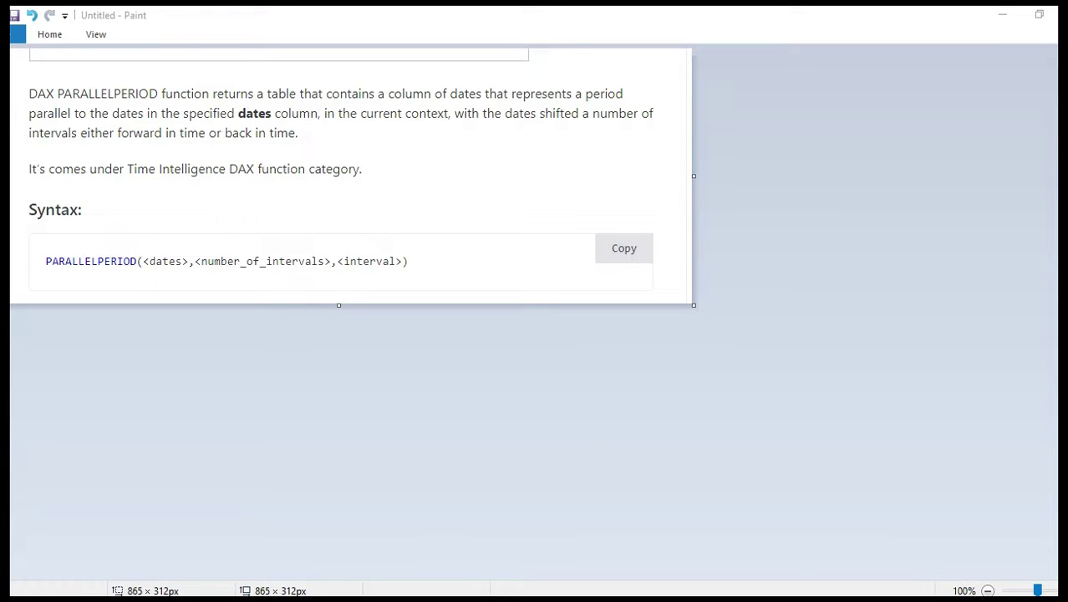
{"action": "key", "text": "alt+Tab"}
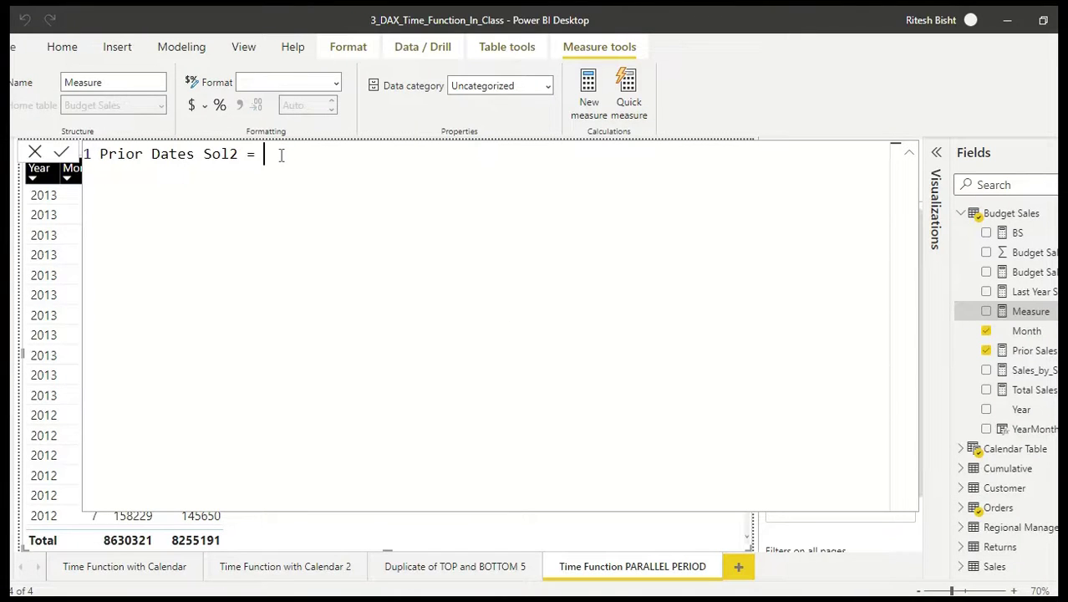
Define Prior Dates Sol2 as CALCULATE([Total Sales],PARALLELPERIOD('Calendar Table'[Date],-1,month))
{"action": "type", "text": "ca"}
{"action": "key", "text": "Tab"}
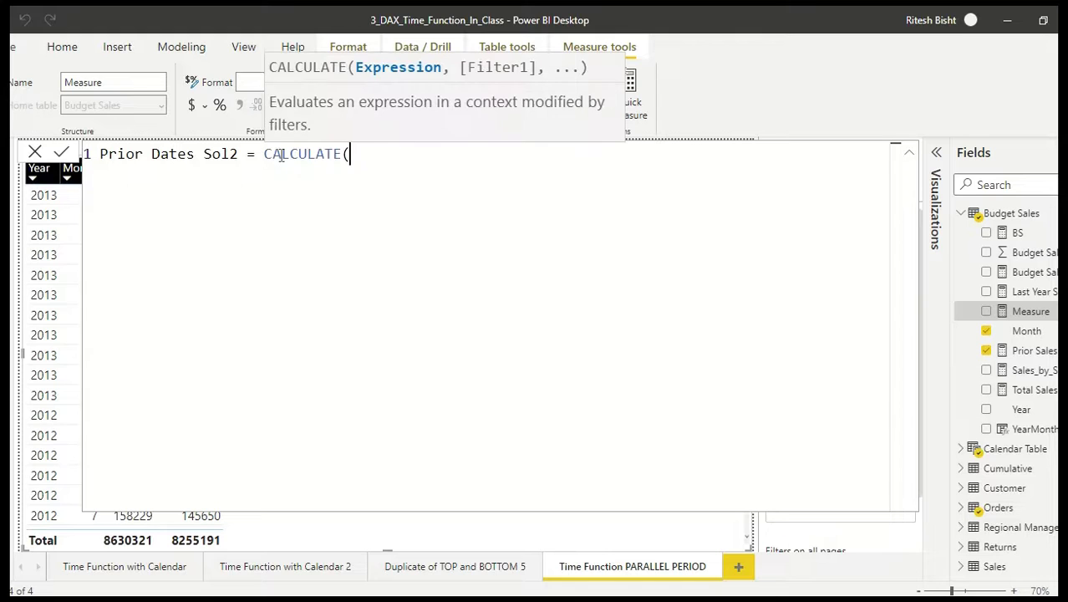
{"action": "type", "text": "tota"}
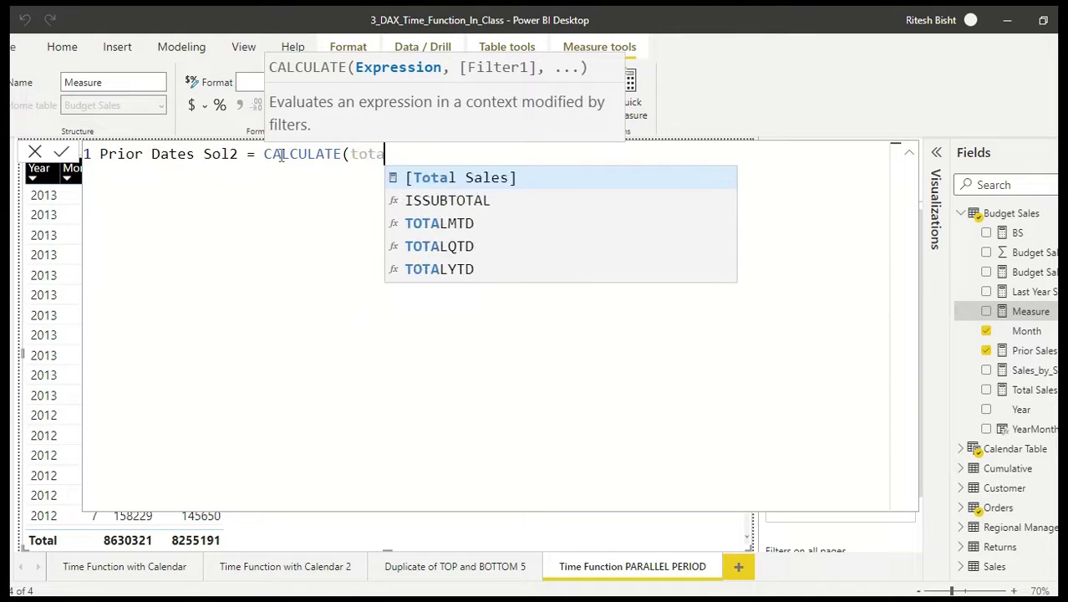
{"action": "key", "text": "Tab"}
{"action": "type", "text": ",para"}
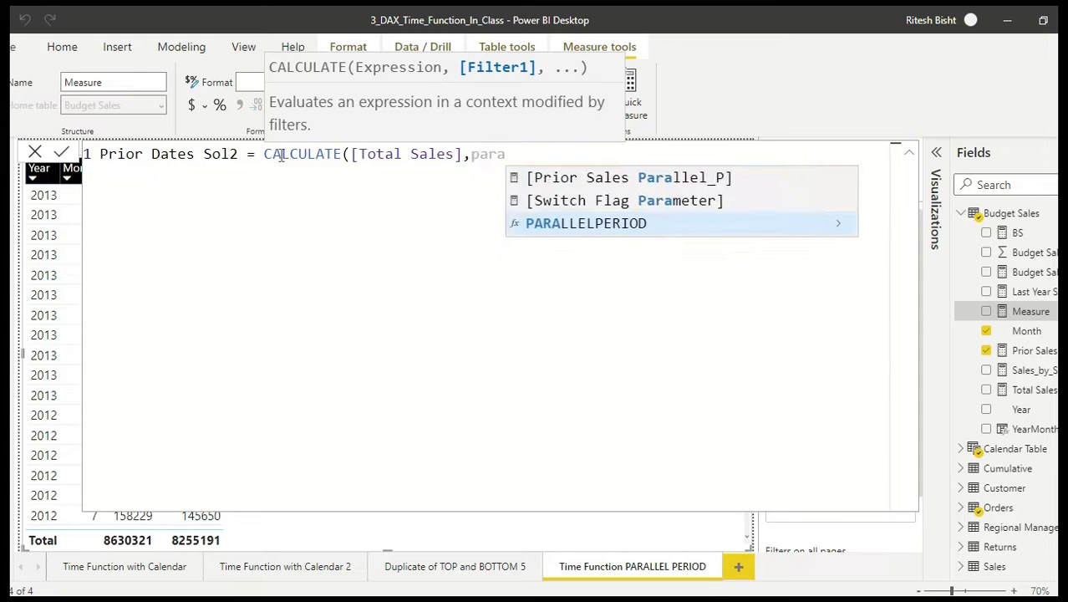
{"action": "key", "text": "Tab"}
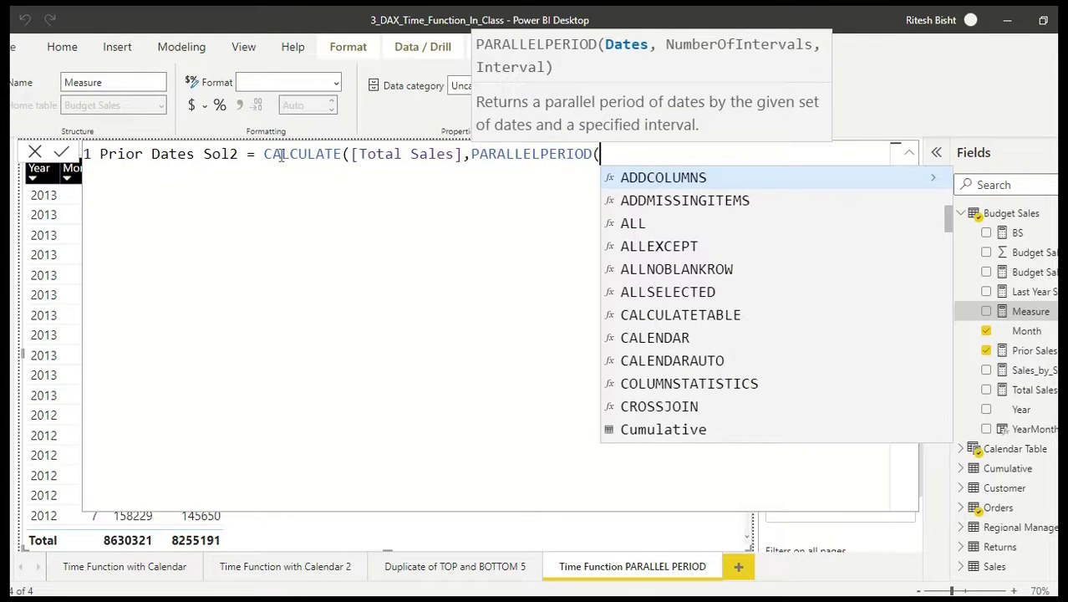
{"action": "type", "text": "date"}
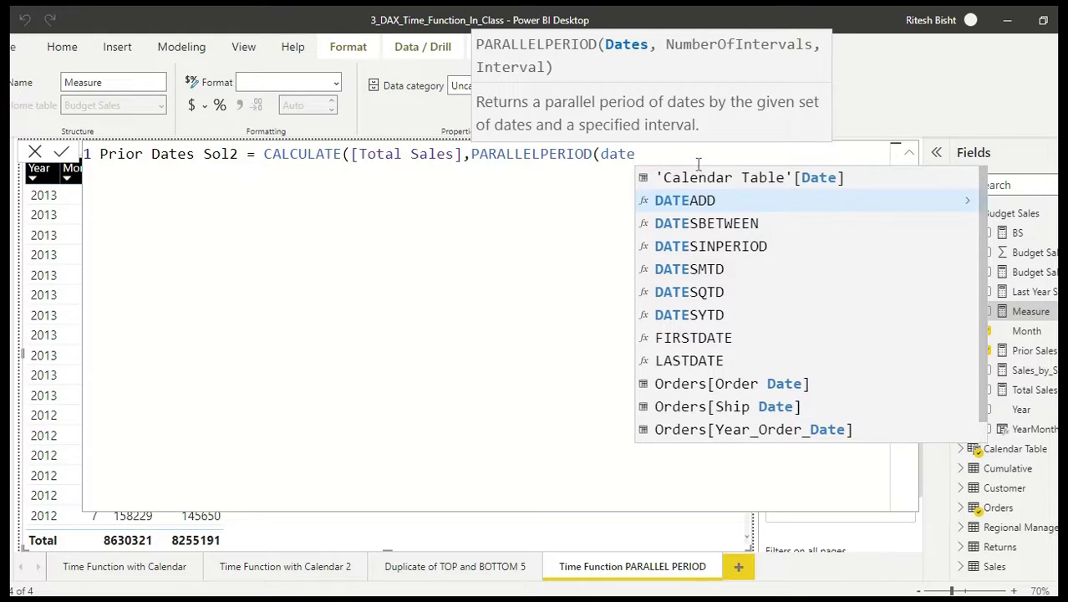
{"action": "left_click", "coordinate": [699, 178]}
{"action": "type", "text": ","}
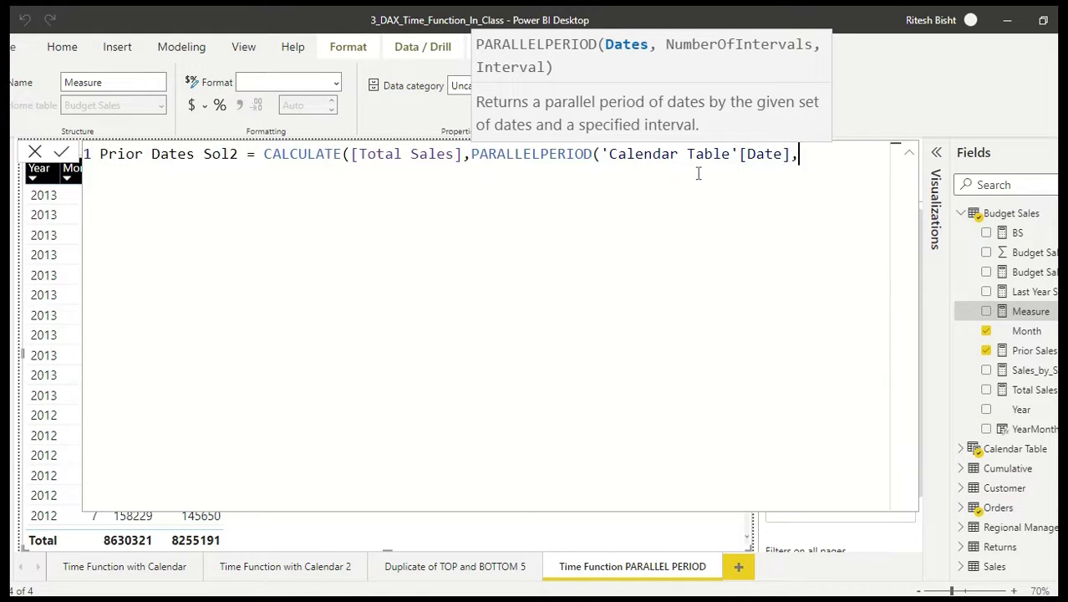
{"action": "type", "text": "-1"}
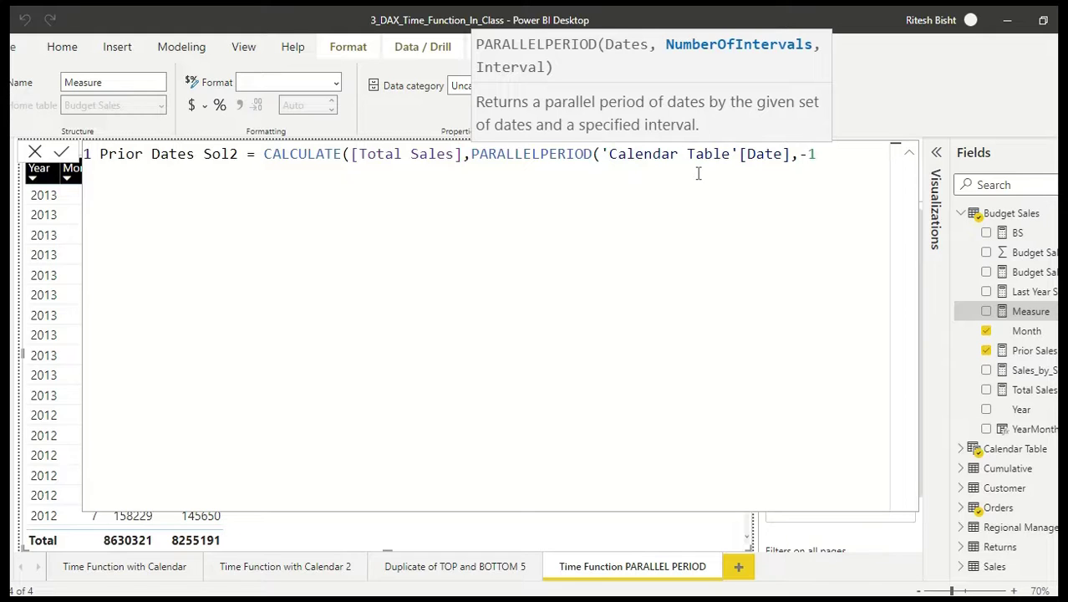
{"action": "type", "text": ",m"}
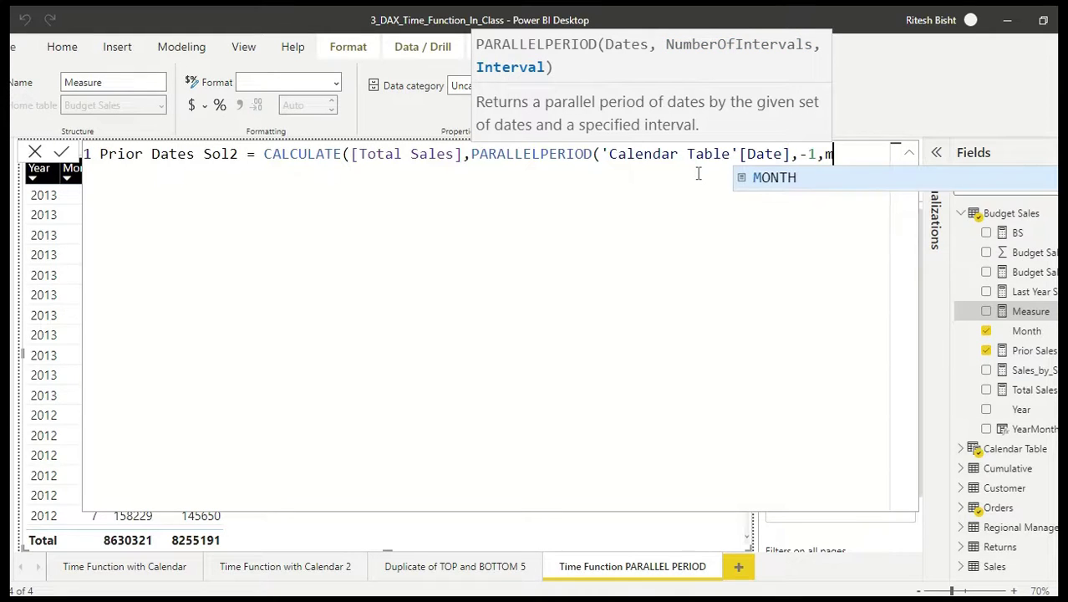
{"action": "type", "text": "onth))"}
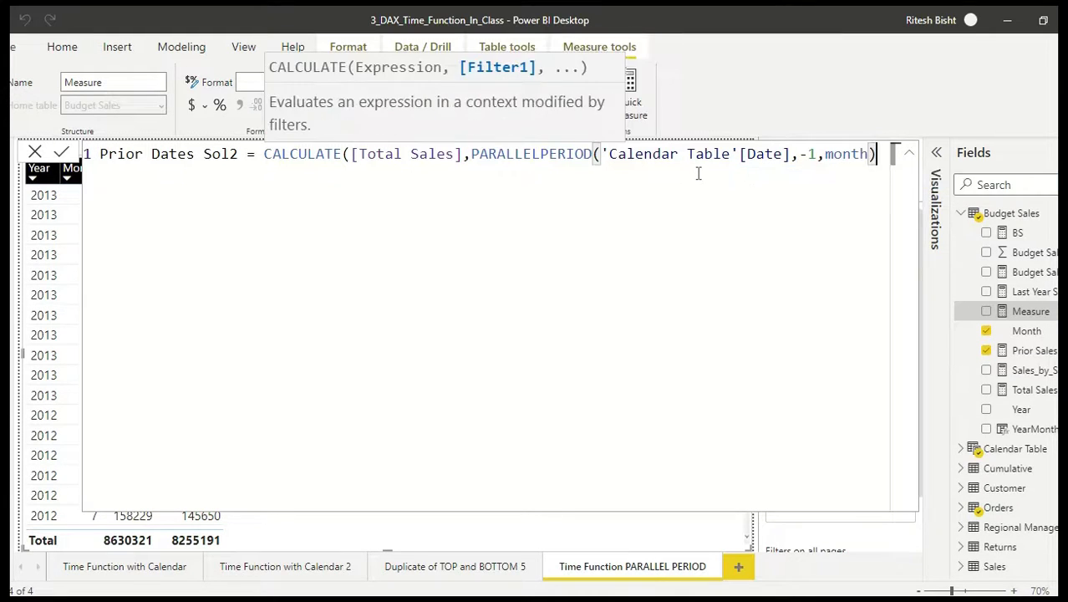
{"action": "key", "text": "Return"}
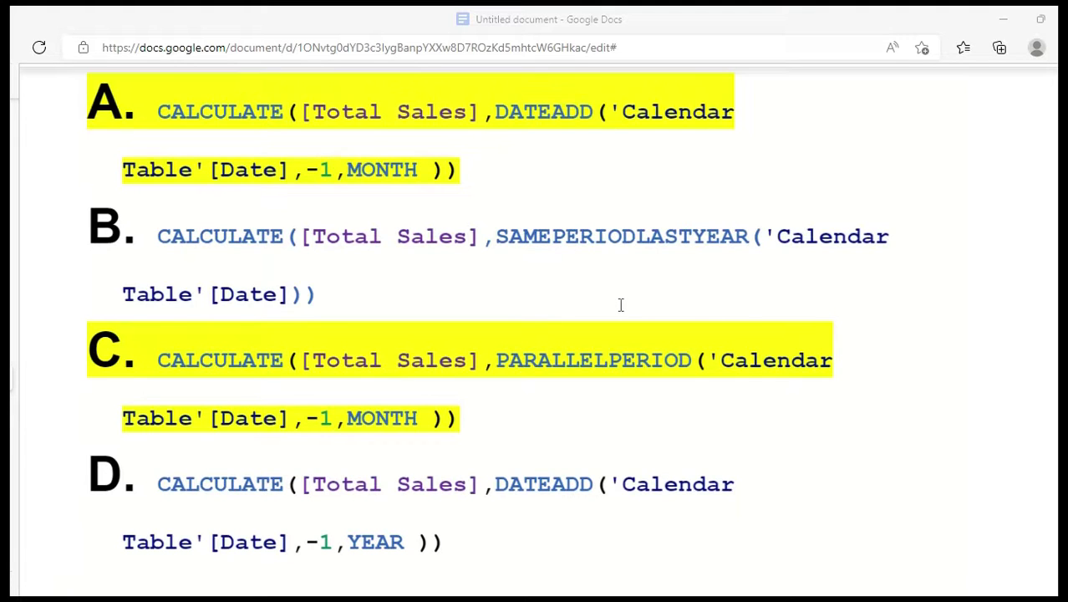
Confirm options A and C are highlighted, then return to Power BI Desktop
{"action": "key", "text": "alt+Tab"}
{"action": "key", "text": "alt+Tab"}
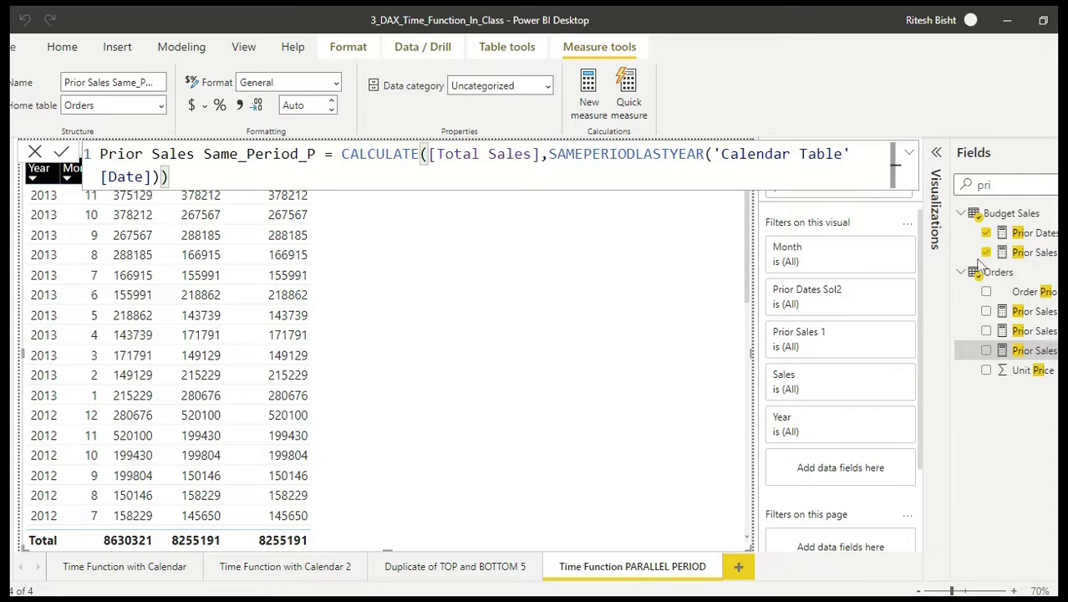
Add the same-period-last-year measure to the table, then switch to the Google Docs DAX options
{"action": "left_click", "coordinate": [986, 351]}
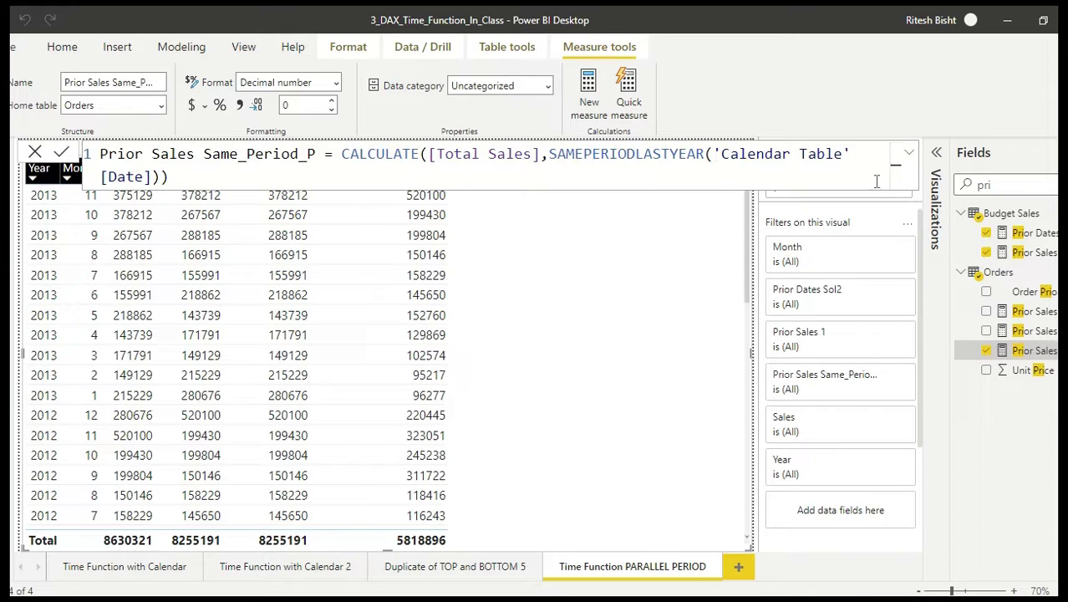
{"action": "left_click", "coordinate": [909, 157]}
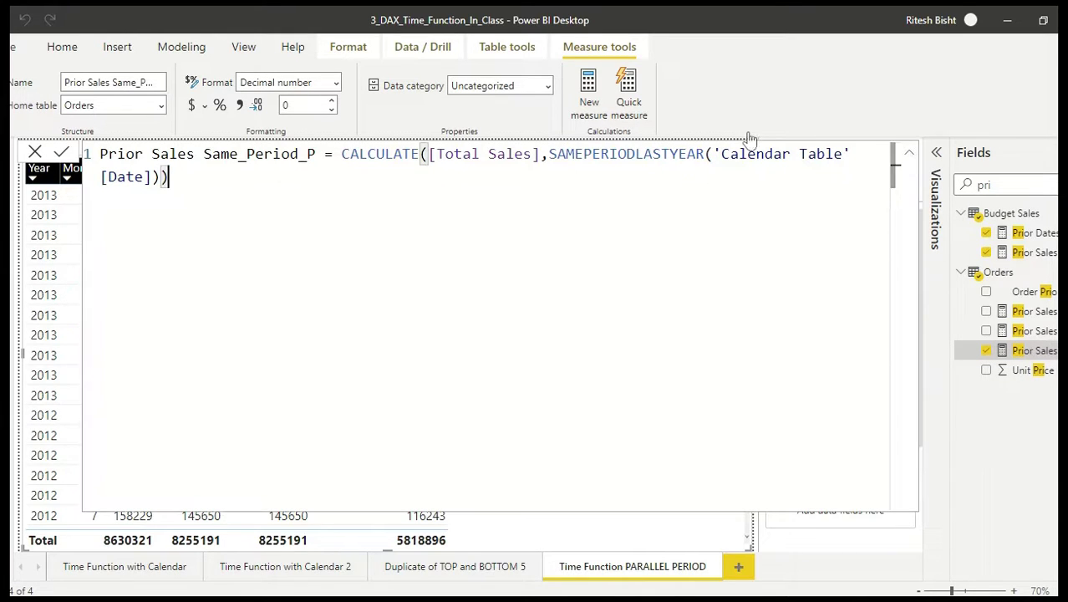
{"action": "left_click", "coordinate": [910, 157]}
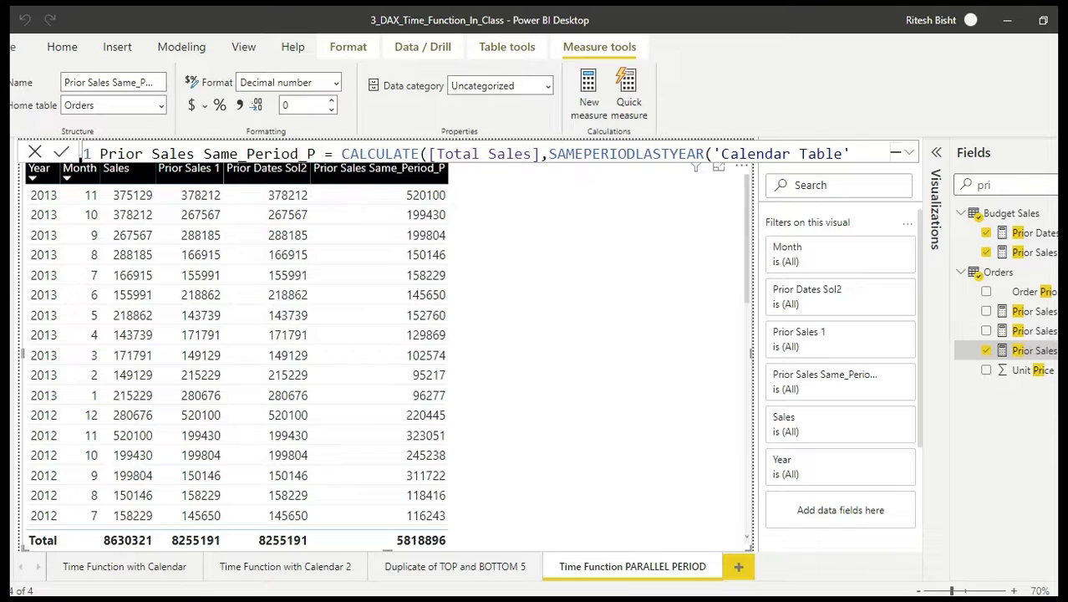
{"action": "key", "text": "alt+Tab"}
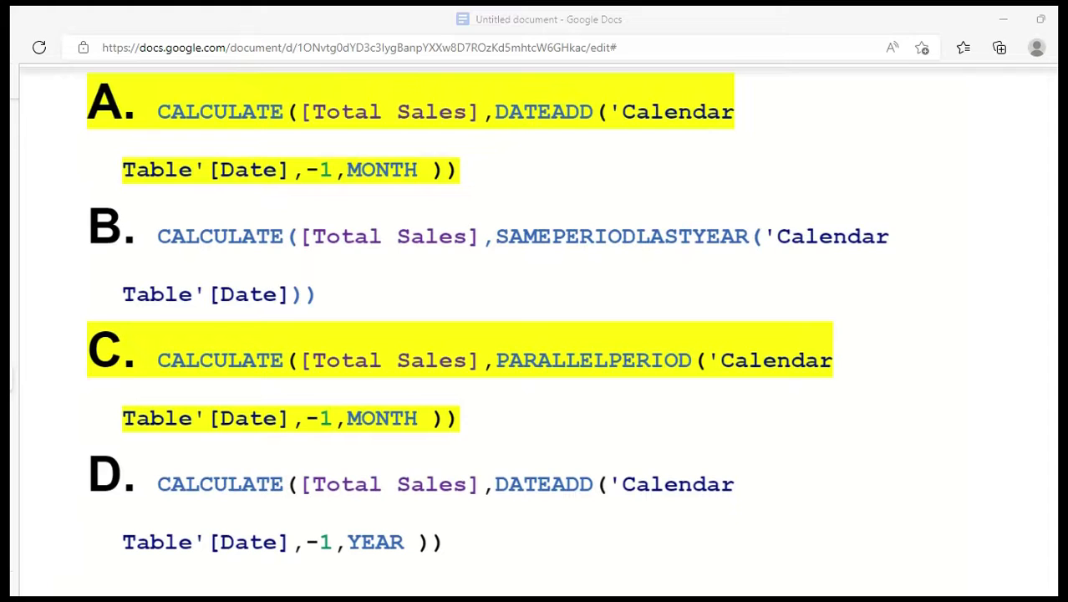
Scroll the notes down to question 2 about removing Month from the view
{"action": "scroll", "coordinate": [535, 334], "scroll_direction": "down", "scroll_amount": 10}
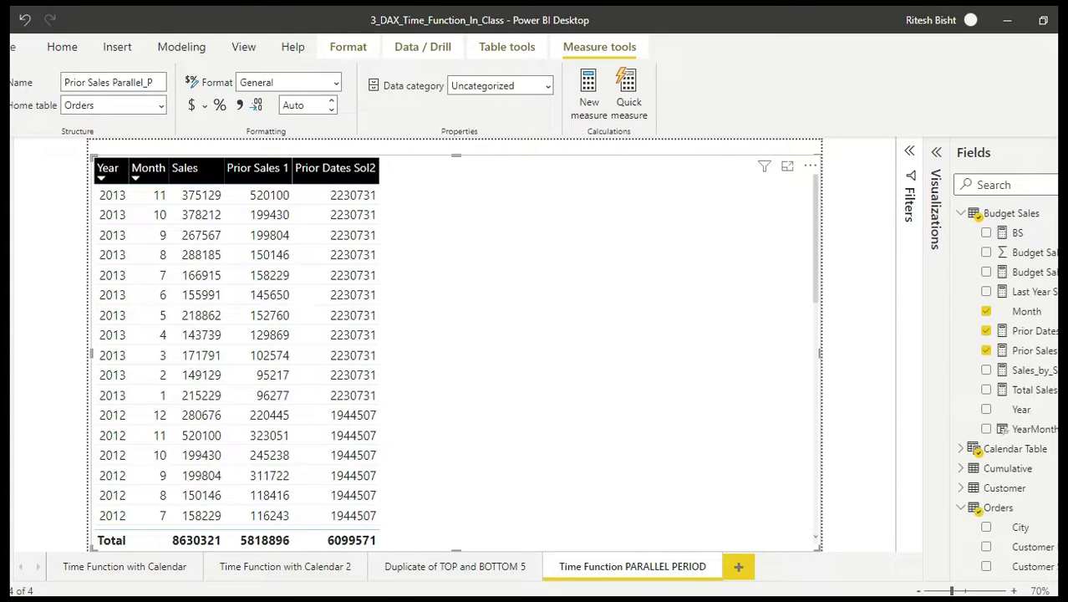
Mark the year interval in the Prior Dates Sol2 and Prior Sales 1 formulas, then view question 2
{"action": "left_click", "coordinate": [1028, 331]}
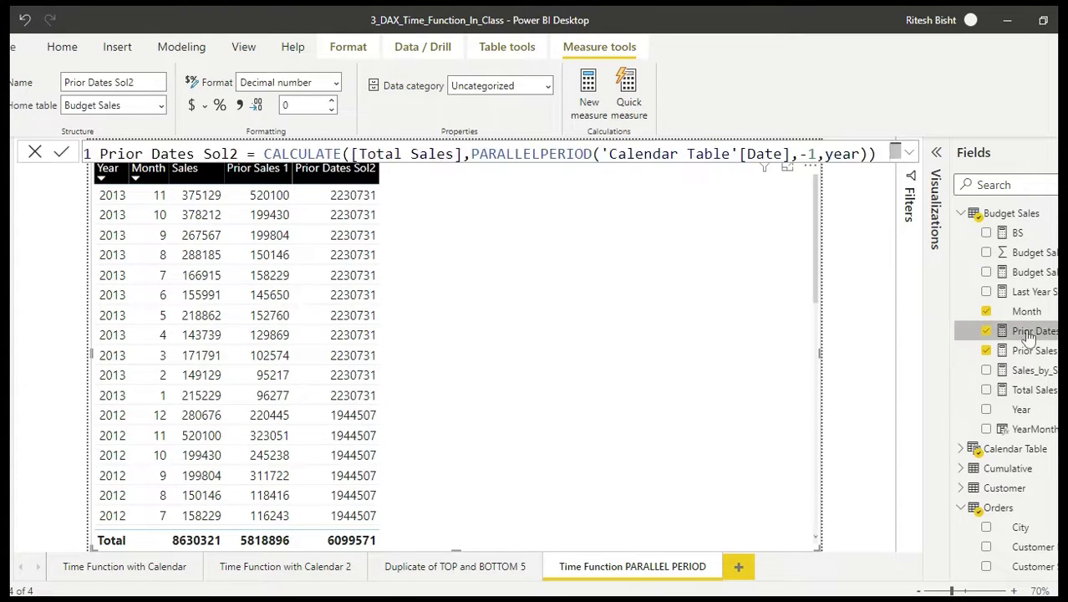
{"action": "double_click", "coordinate": [840, 154]}
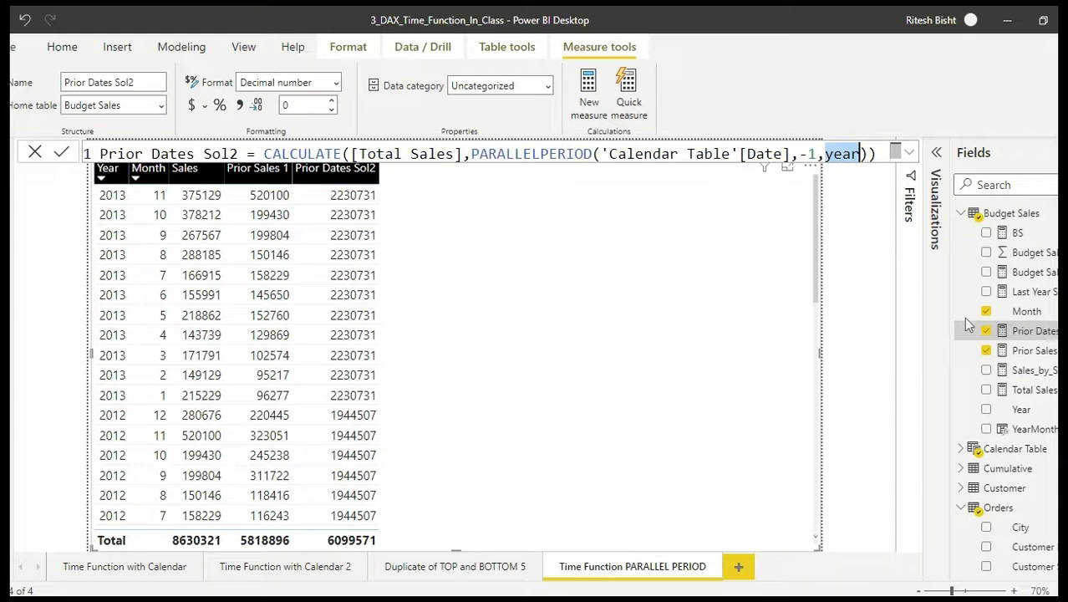
{"action": "left_click", "coordinate": [1028, 351]}
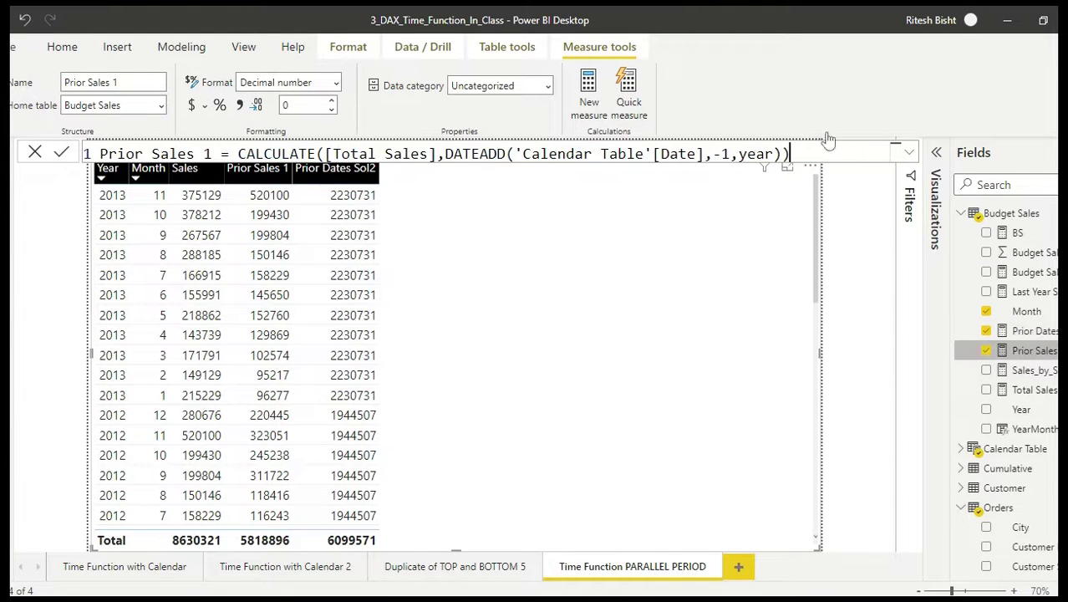
{"action": "double_click", "coordinate": [758, 154]}
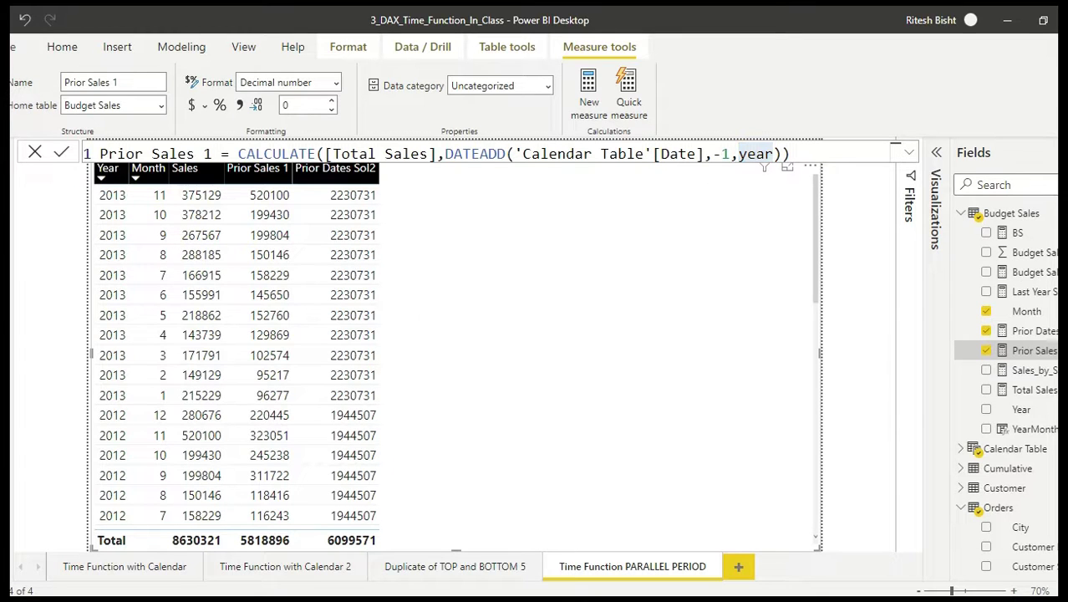
{"action": "key", "text": "alt+Tab"}
Remove Month to show yearly totals and review the Prior Dates Sol2 formula
{"action": "left_click", "coordinate": [986, 312]}
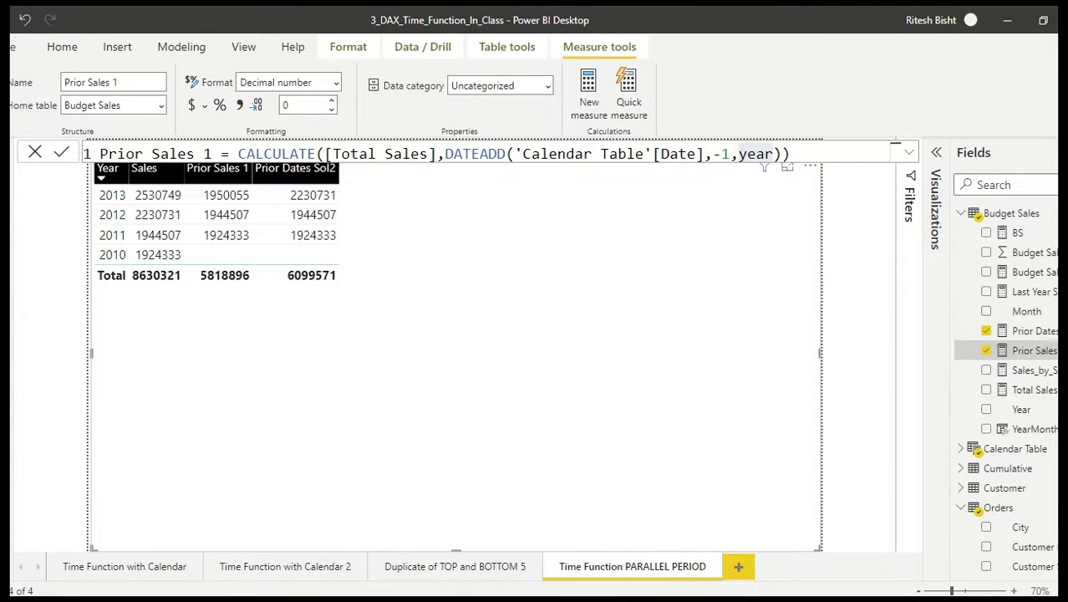
{"action": "left_click", "coordinate": [174, 198]}
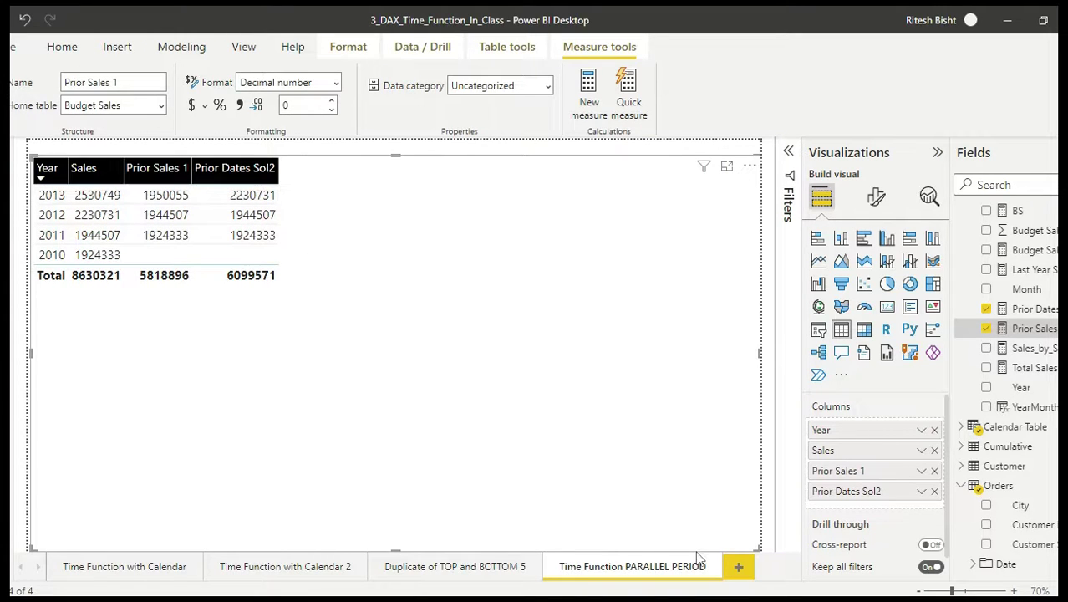
{"action": "left_click", "coordinate": [1032, 308]}
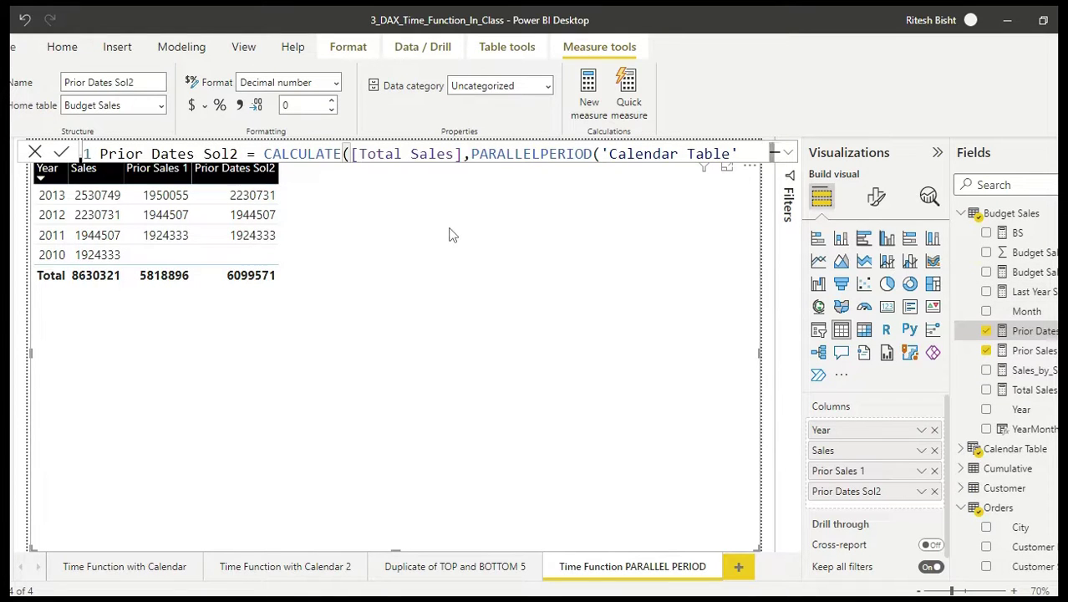
Add Month back to the table's columns and circle December 2012 Sales 280676 in red
{"action": "left_click_drag", "start_coordinate": [990, 311], "coordinate": [870, 505]}
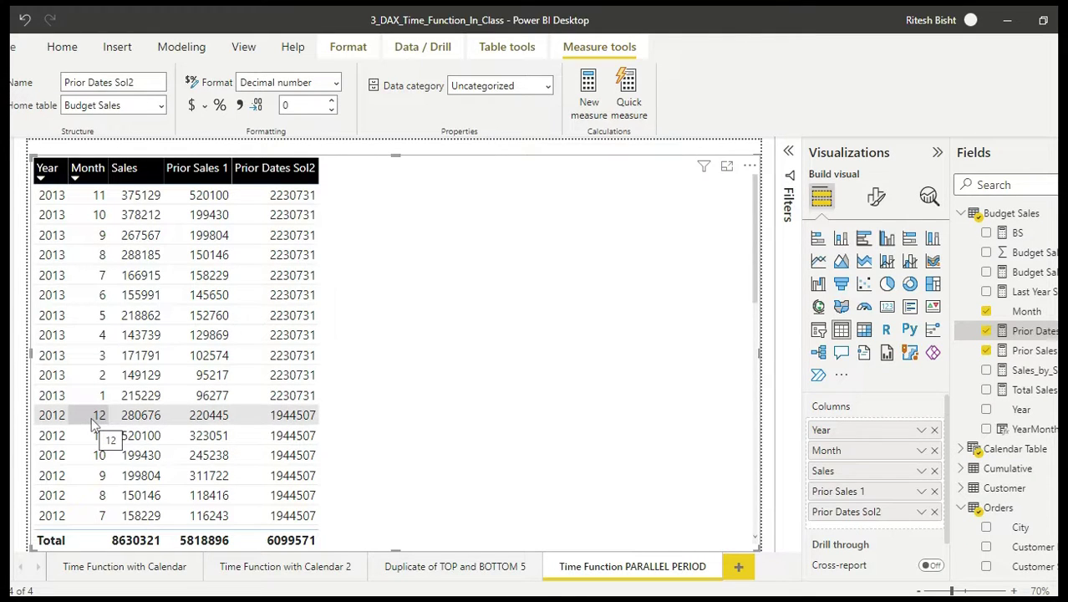
{"action": "left_click_drag", "start_coordinate": [107, 405], "coordinate": [167, 399]}
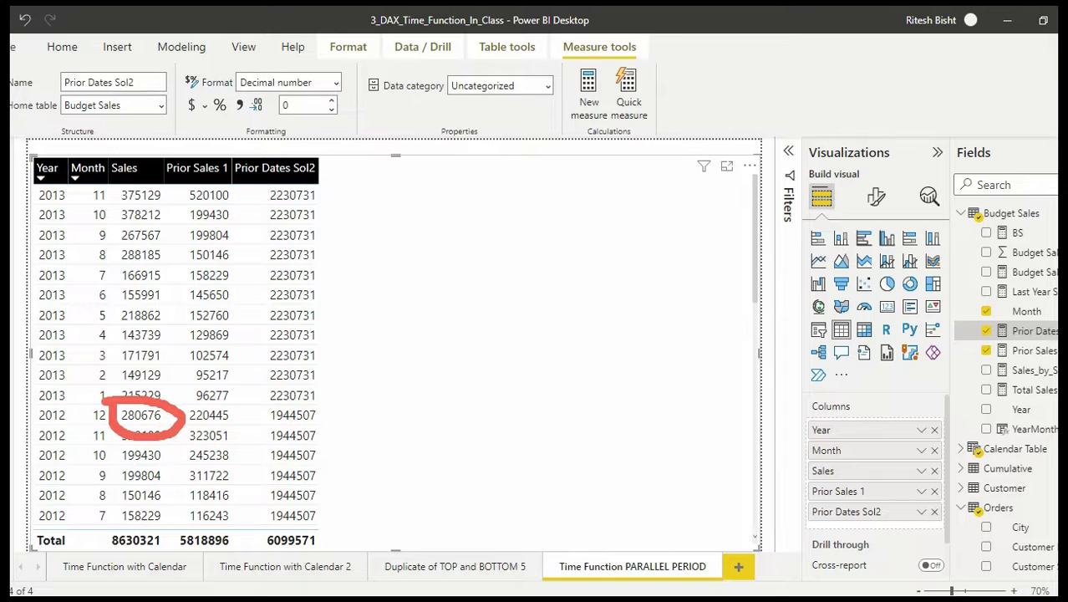
{"action": "key", "text": "alt+Tab"}
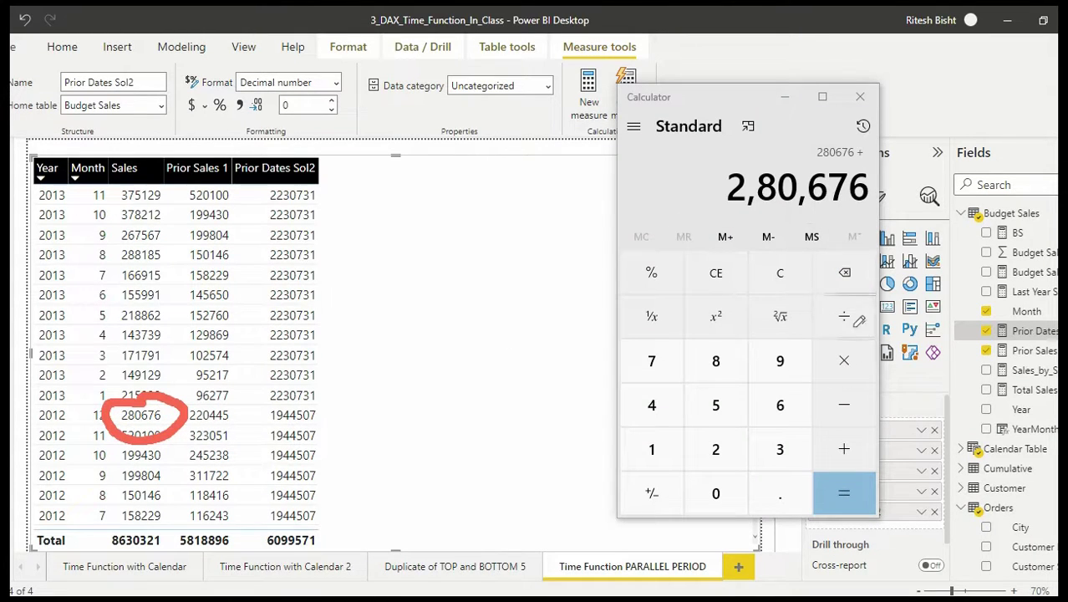
Erase the red annotation and remove Month from the table again
{"action": "key", "text": "Escape"}
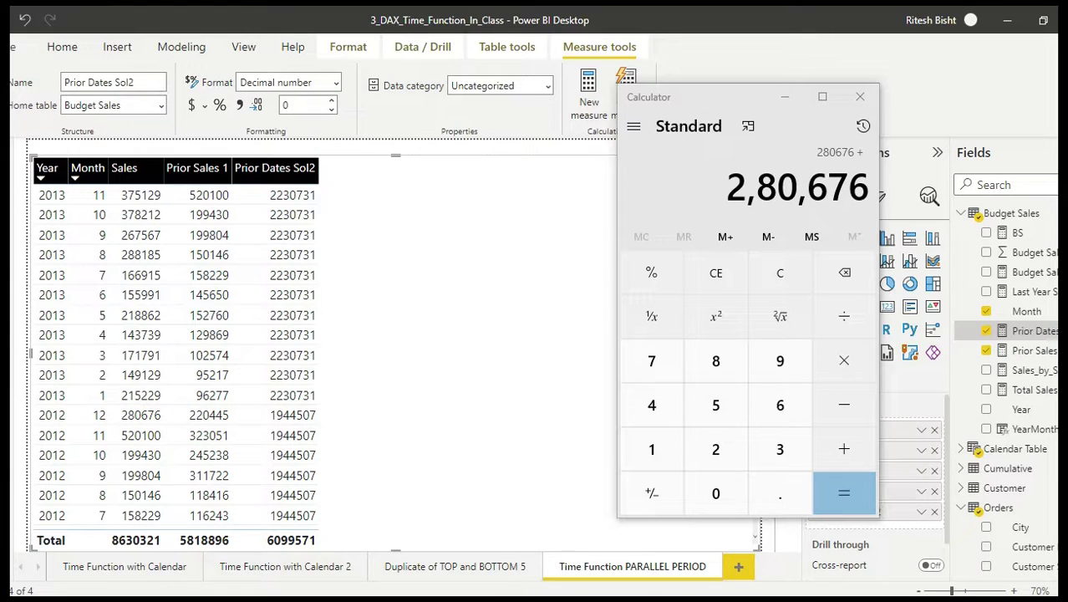
{"action": "left_click", "coordinate": [991, 314]}
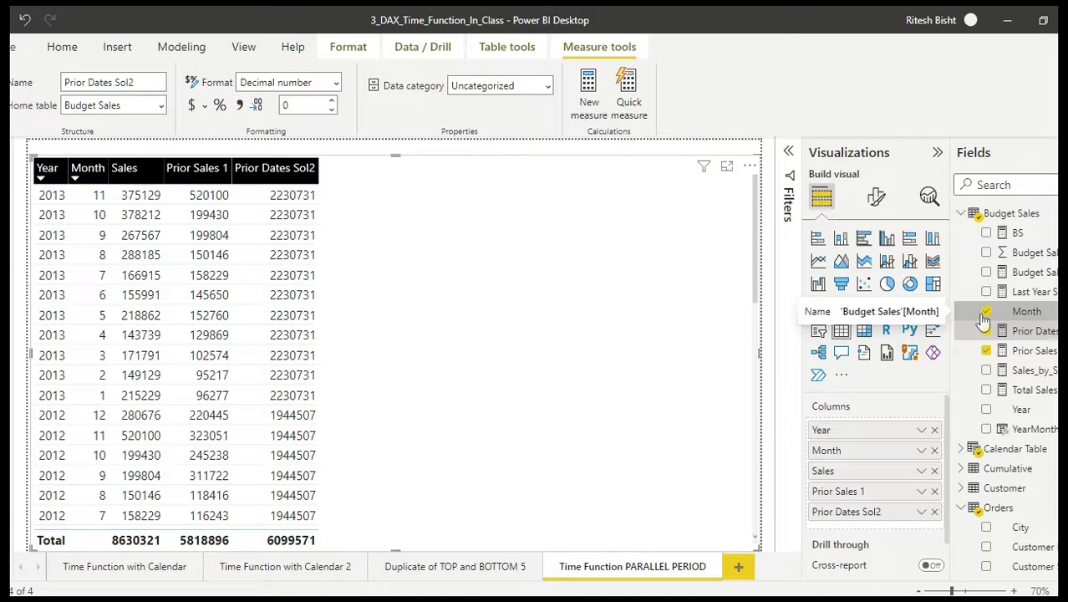
{"action": "left_click", "coordinate": [986, 311]}
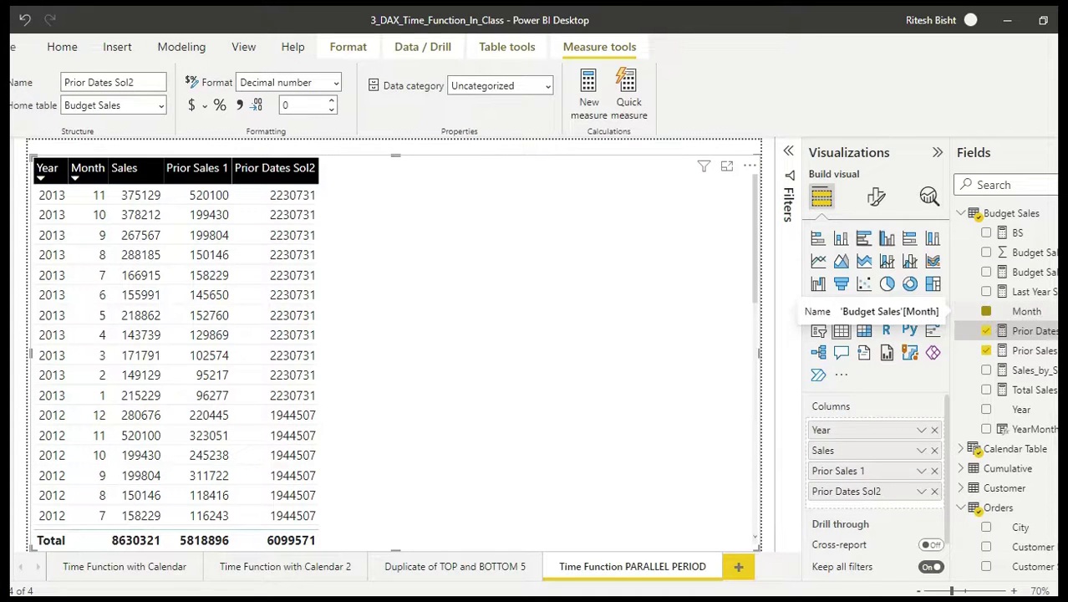
In Calculator, add 1950055 to 280676 to get 2230731
{"action": "key", "text": "alt+Tab"}
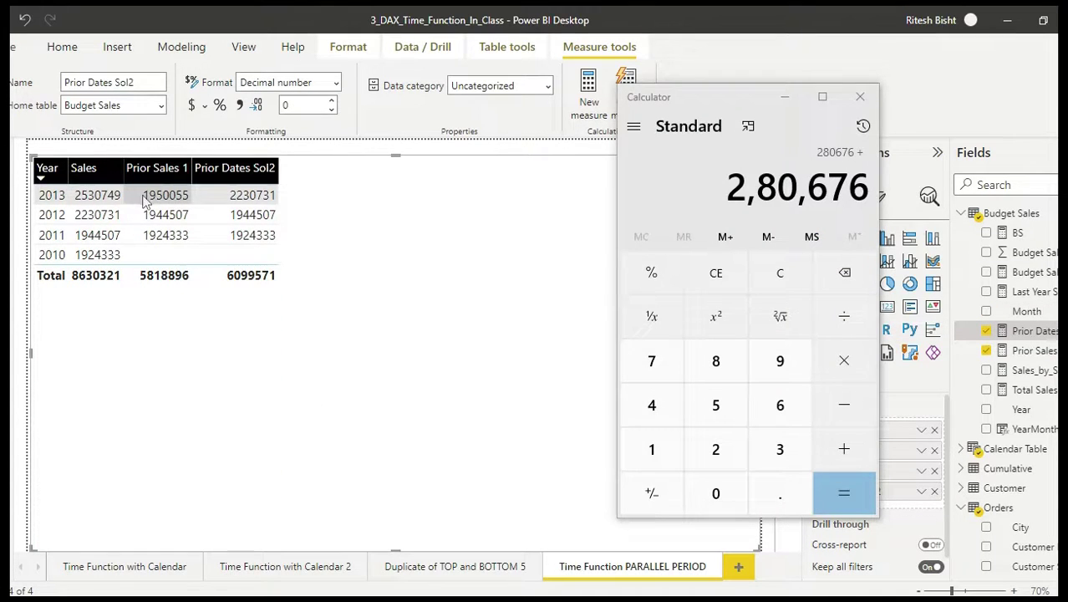
{"action": "left_click", "coordinate": [851, 456]}
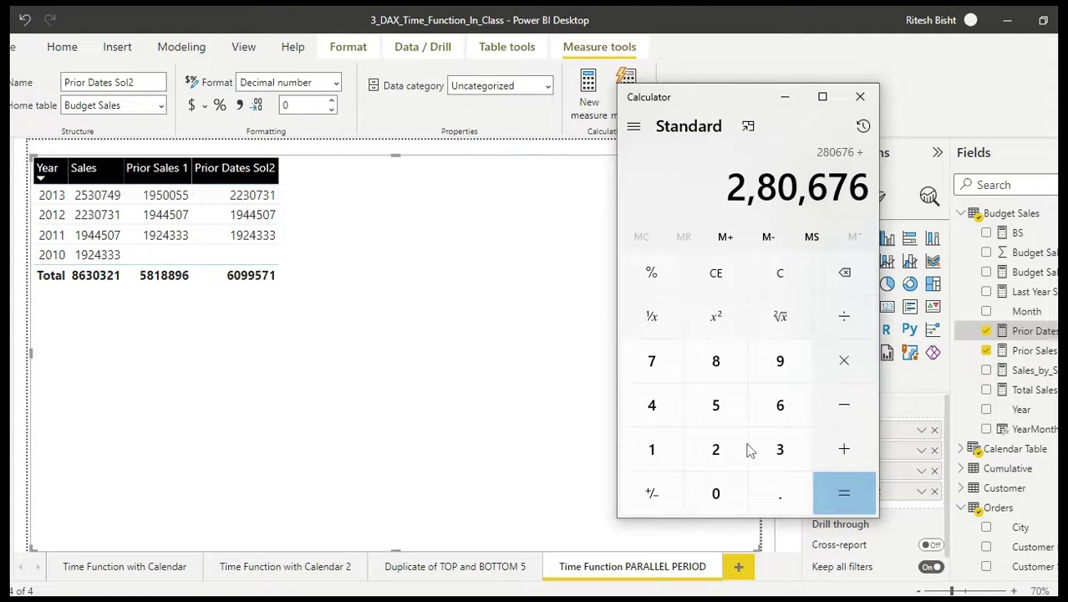
{"action": "left_click", "coordinate": [665, 452]}
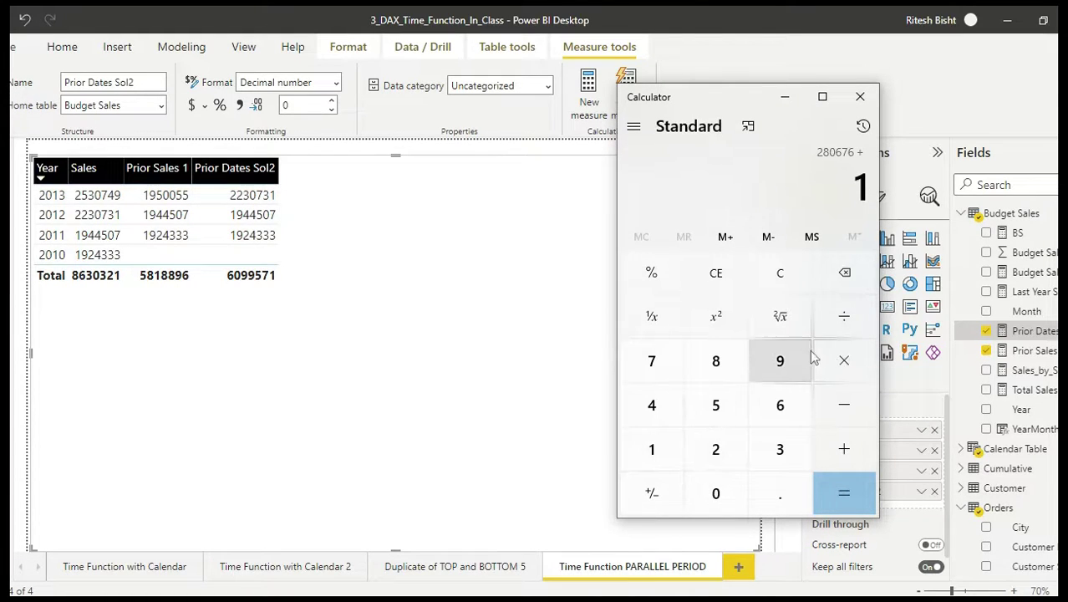
{"action": "left_click", "coordinate": [800, 360]}
{"action": "left_click", "coordinate": [724, 409]}
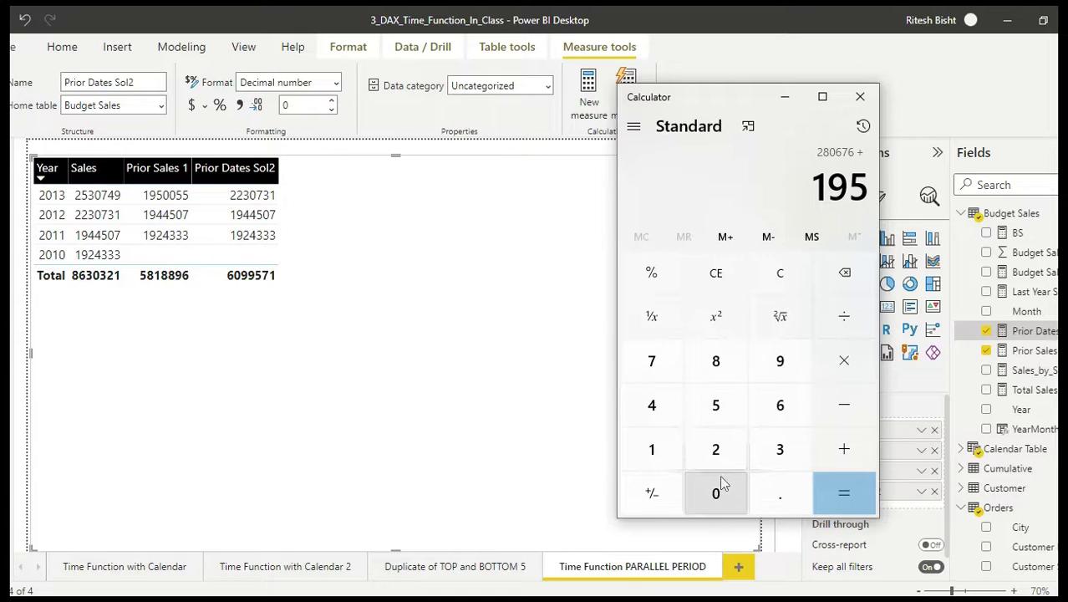
{"action": "left_click", "coordinate": [721, 491]}
{"action": "left_click", "coordinate": [720, 492]}
{"action": "left_click", "coordinate": [716, 403]}
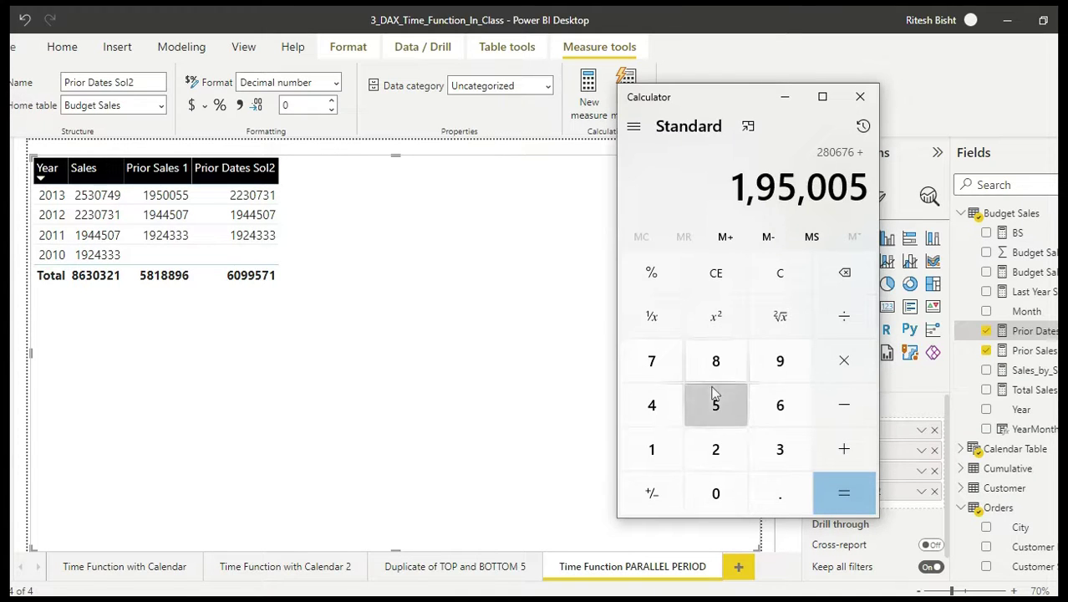
{"action": "left_click", "coordinate": [715, 403]}
{"action": "left_click", "coordinate": [846, 492]}
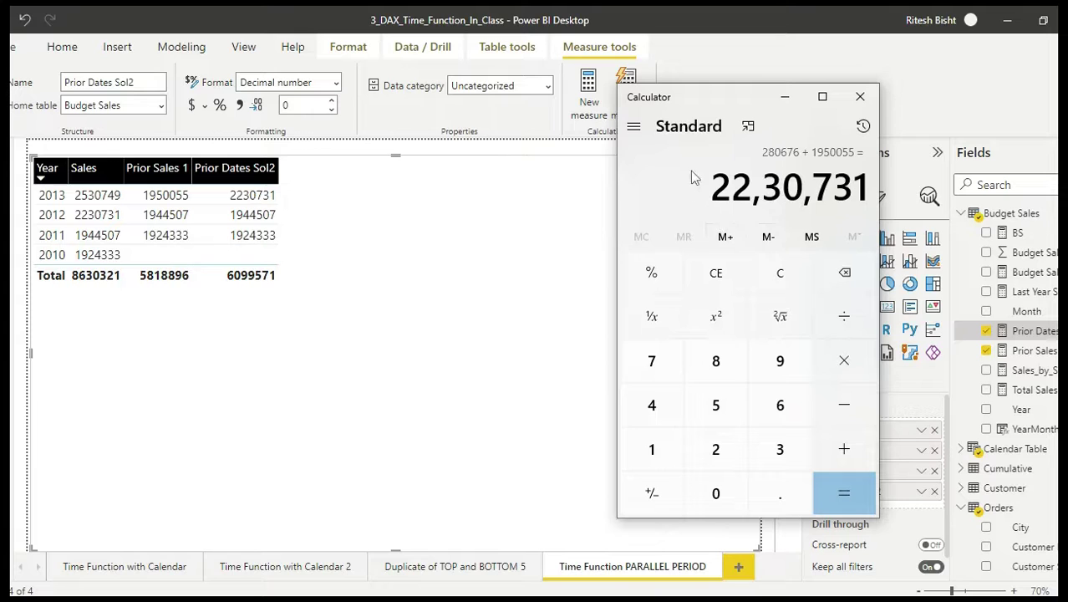